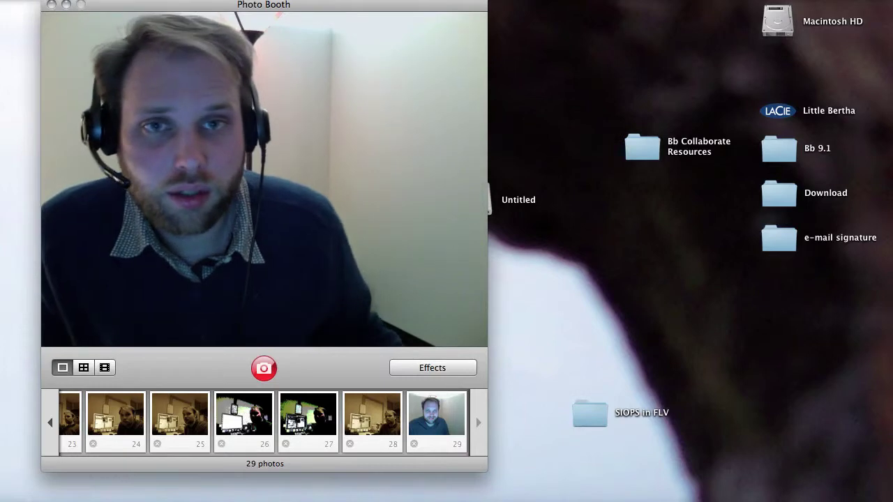
Put away the Photo Booth window and open the PRG001 folder inside SD_VIDEO on the Untitled drive.
{"action": "left_click", "coordinate": [65, 5]}
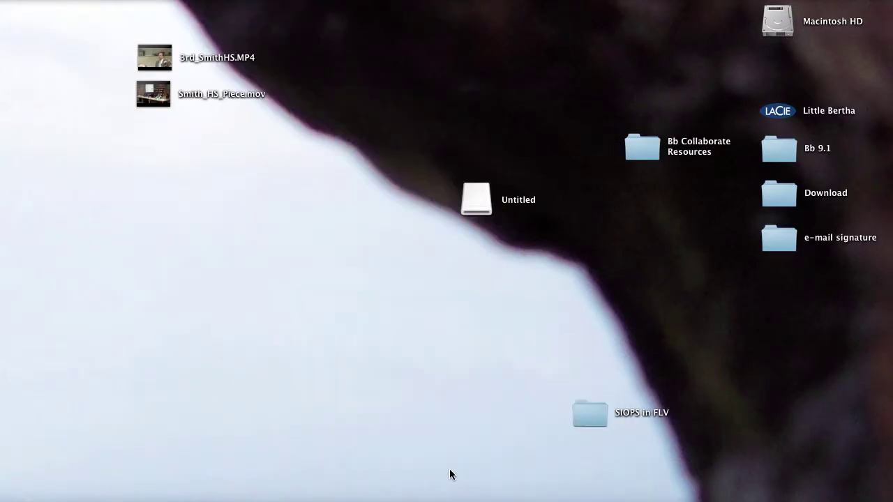
{"action": "left_click", "coordinate": [468, 198]}
{"action": "right_click", "coordinate": [469, 199]}
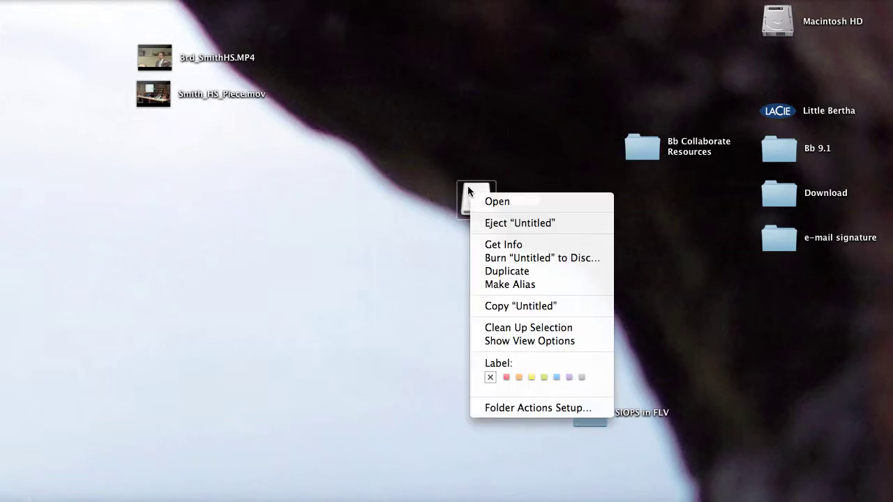
{"action": "left_click", "coordinate": [415, 173]}
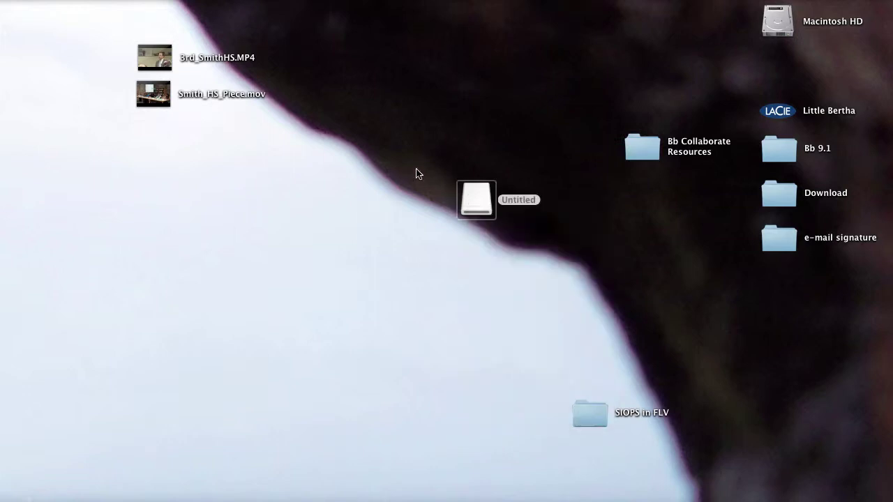
{"action": "double_click", "coordinate": [477, 198]}
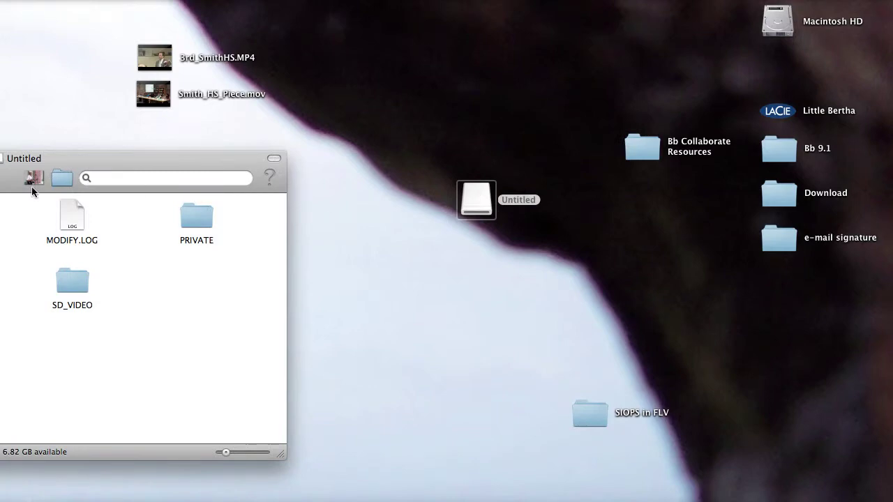
{"action": "left_click_drag", "start_coordinate": [37, 159], "coordinate": [396, 129]}
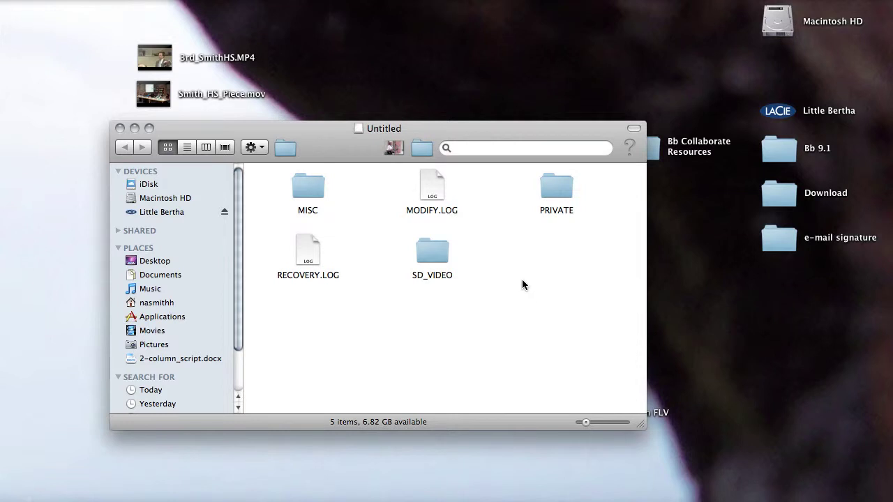
{"action": "double_click", "coordinate": [429, 255]}
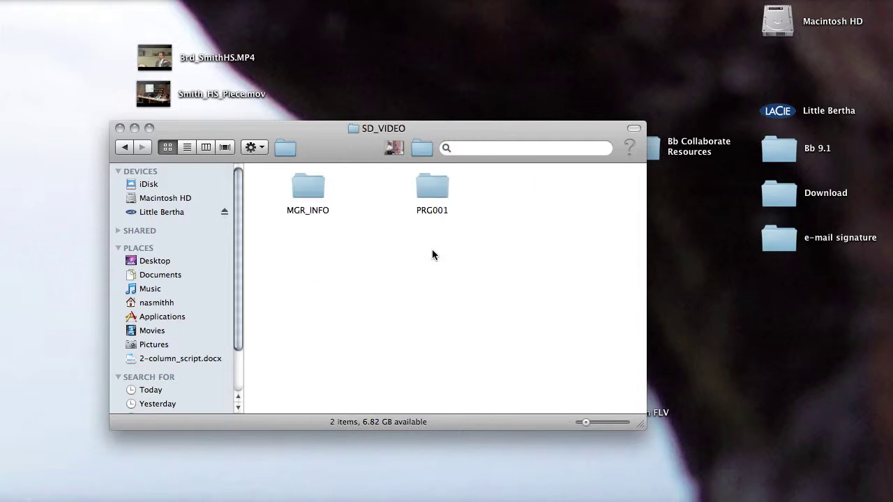
{"action": "double_click", "coordinate": [440, 194]}
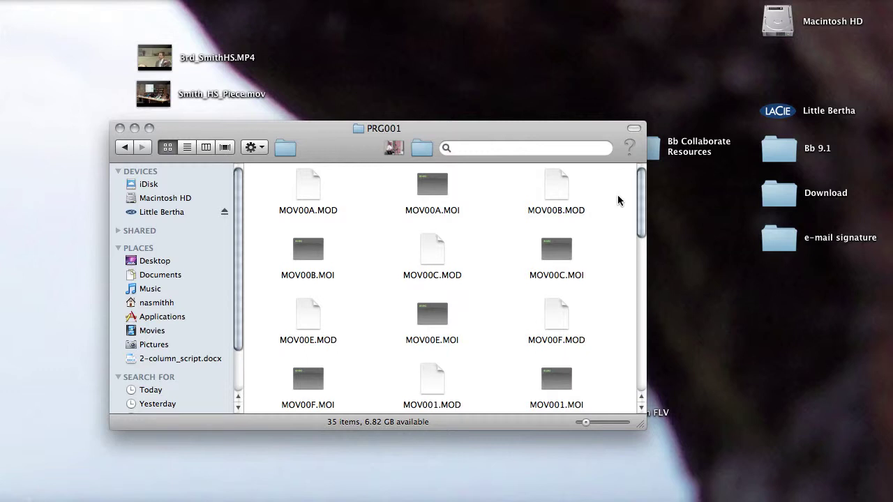
Copy MOV001.MOD from the PRG001 folder to the desktop and close the folder window.
{"action": "left_click_drag", "start_coordinate": [638, 204], "coordinate": [631, 389]}
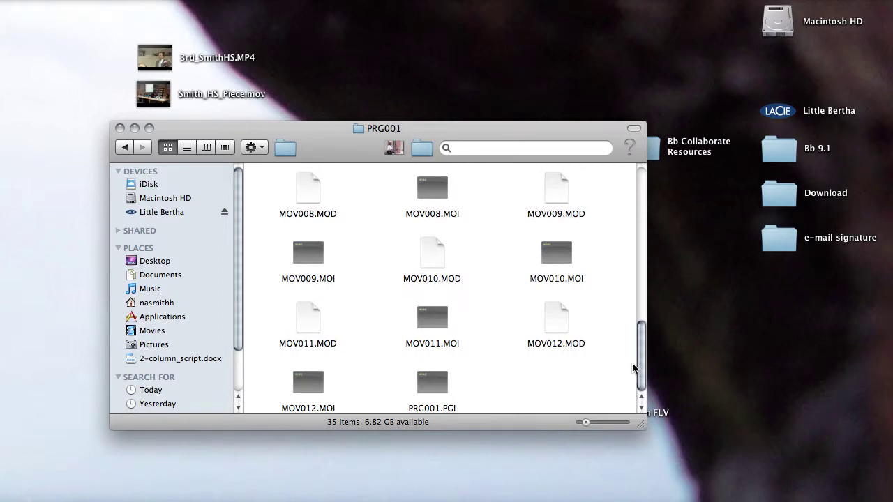
{"action": "left_click_drag", "start_coordinate": [633, 355], "coordinate": [648, 199]}
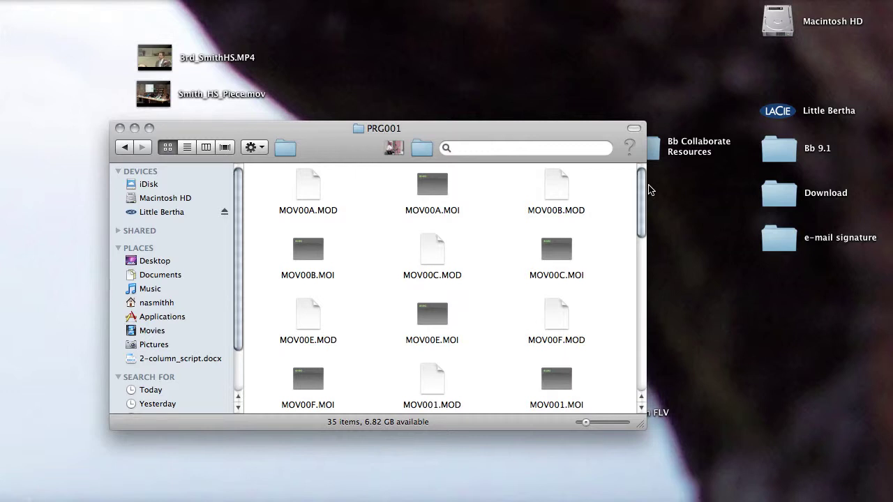
{"action": "left_click_drag", "start_coordinate": [648, 189], "coordinate": [635, 258]}
{"action": "left_click", "coordinate": [426, 222]}
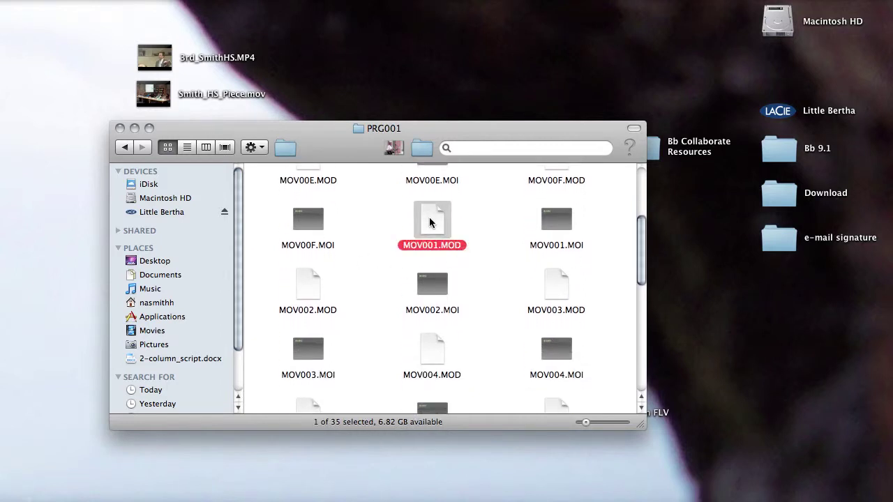
{"action": "left_click_drag", "start_coordinate": [429, 222], "coordinate": [757, 315]}
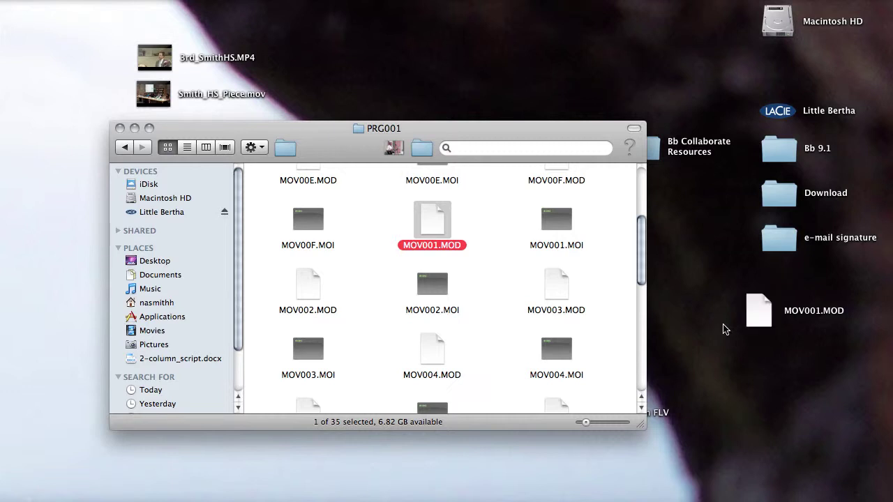
{"action": "left_click", "coordinate": [120, 129]}
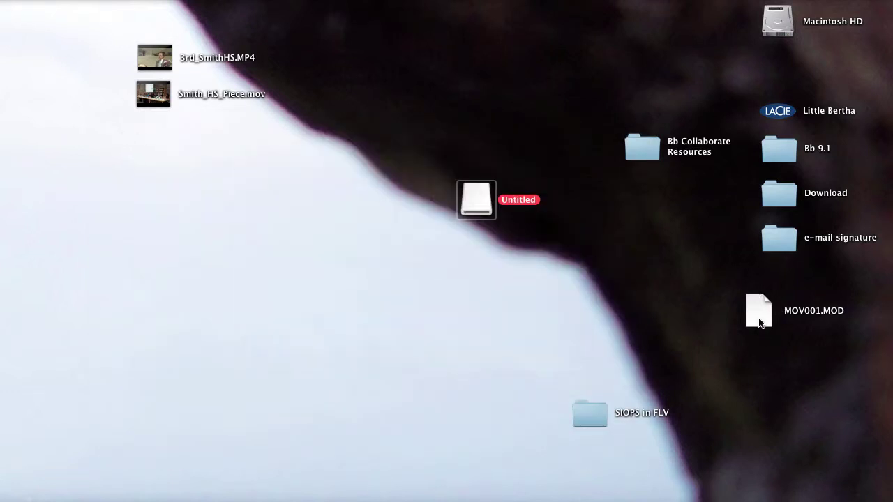
Move the copied MOV001.MOD to an open area of the desktop and rename it Interview_1_ plus the interviewee's first name, keeping the extension.
{"action": "left_click_drag", "start_coordinate": [759, 310], "coordinate": [342, 292]}
{"action": "left_click", "coordinate": [399, 281]}
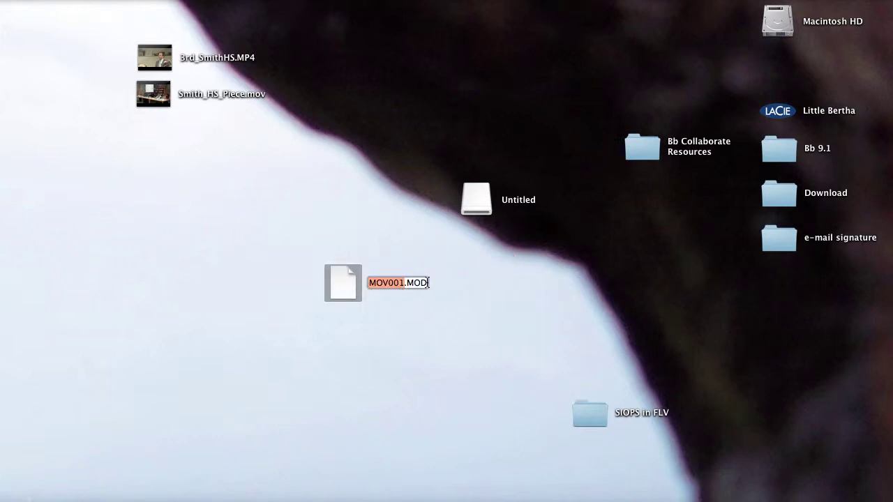
{"action": "type", "text": "Inter"}
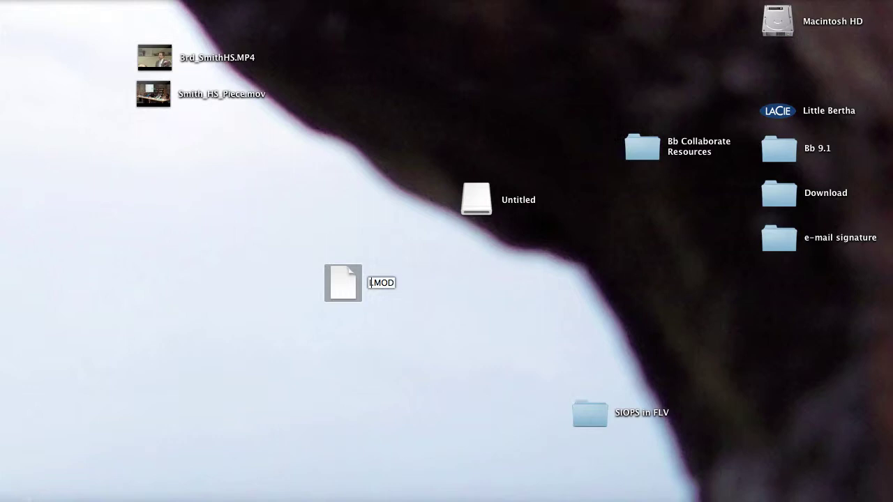
{"action": "type", "text": "view"}
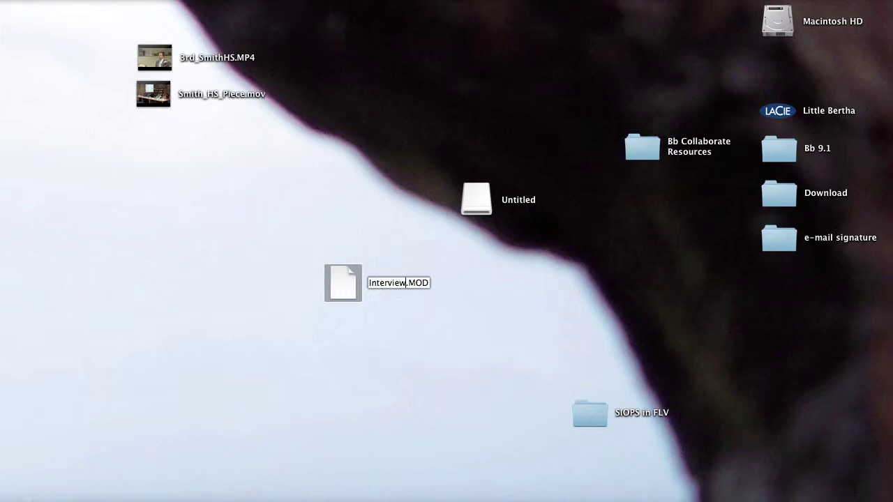
{"action": "type", "text": "_1"}
{"action": "type", "text": ")"}
{"action": "key", "text": "BackSpace"}
{"action": "type", "text": "_Chad"}
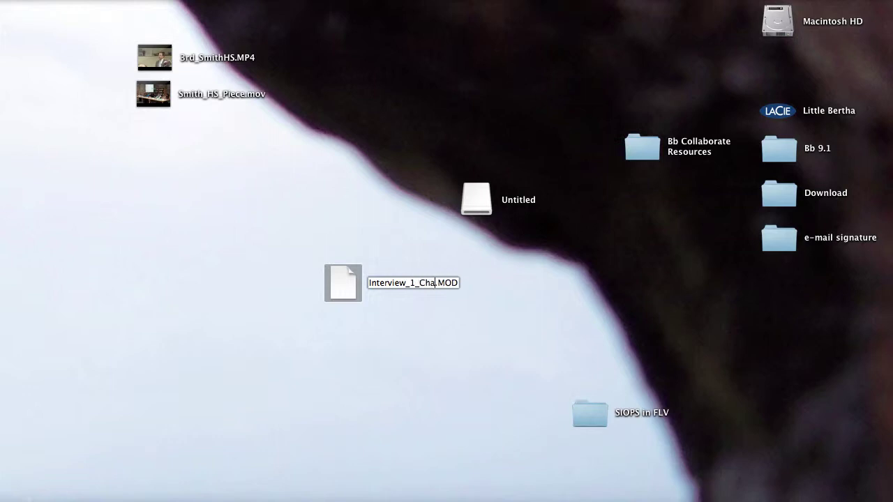
{"action": "left_click", "coordinate": [508, 311]}
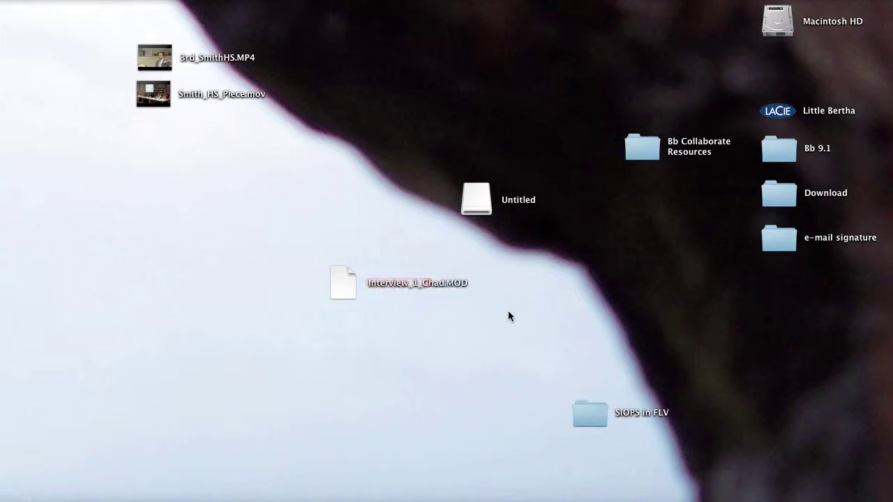
Change the interview file's extension to .MPG and accept the extension change.
{"action": "left_click", "coordinate": [452, 283]}
{"action": "left_click", "coordinate": [450, 282]}
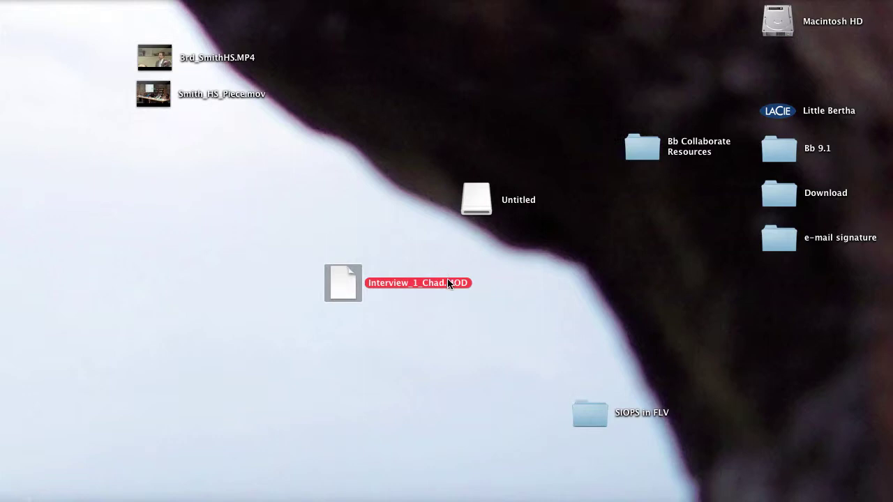
{"action": "left_click_drag", "start_coordinate": [444, 285], "coordinate": [472, 284]}
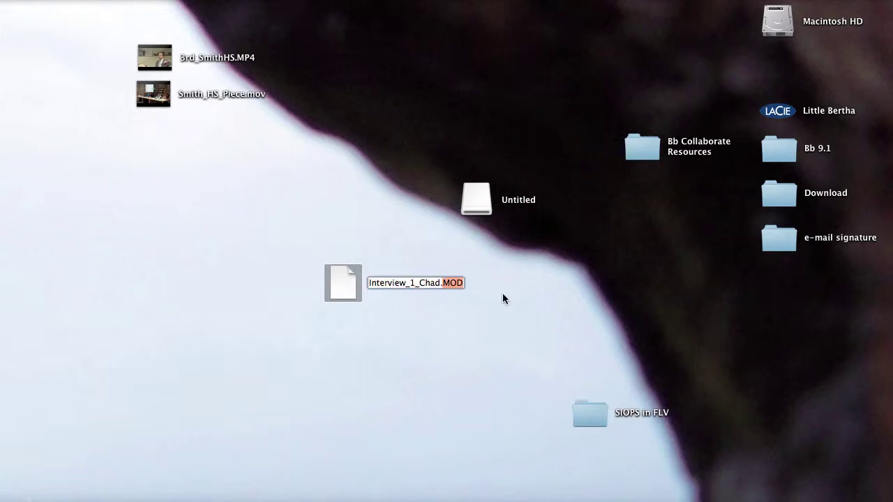
{"action": "type", "text": "MPG"}
{"action": "key", "text": "Return"}
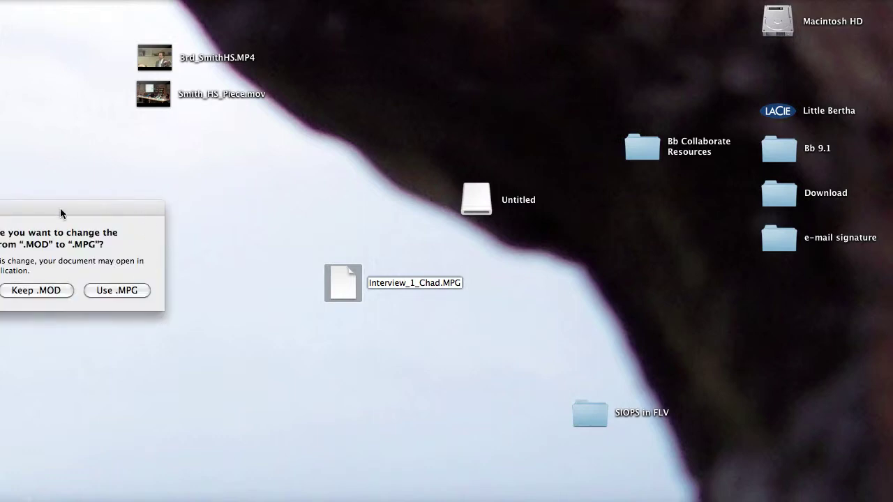
{"action": "left_click_drag", "start_coordinate": [60, 208], "coordinate": [218, 203]}
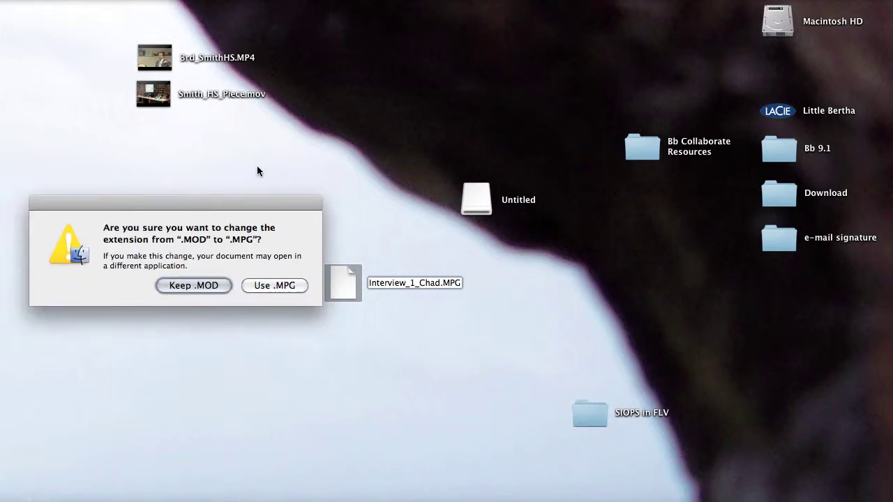
{"action": "left_click", "coordinate": [284, 289]}
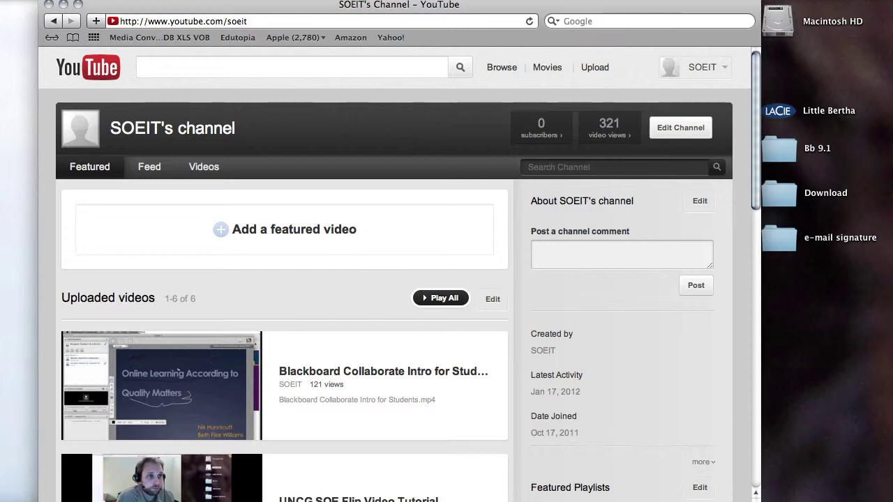
Open YouTube's video upload page in the browser and upload the interview MPG file from the desktop.
{"action": "left_click", "coordinate": [601, 68]}
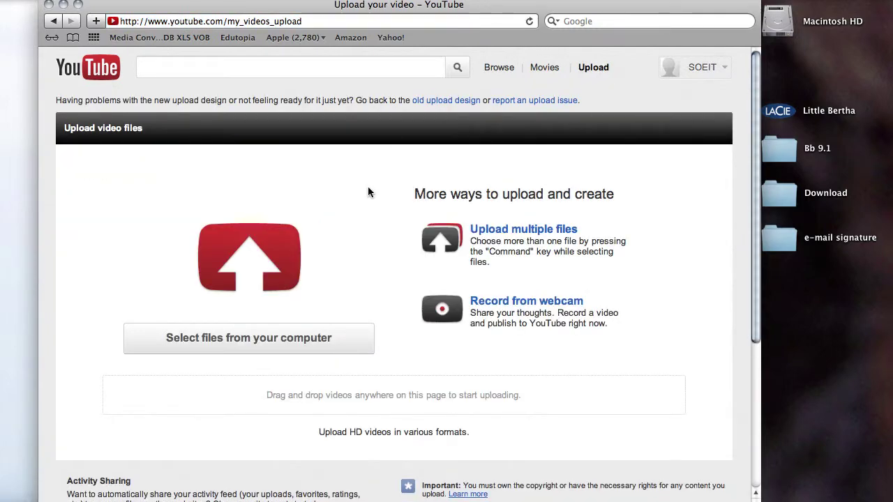
{"action": "left_click_drag", "start_coordinate": [470, 5], "coordinate": [545, 326]}
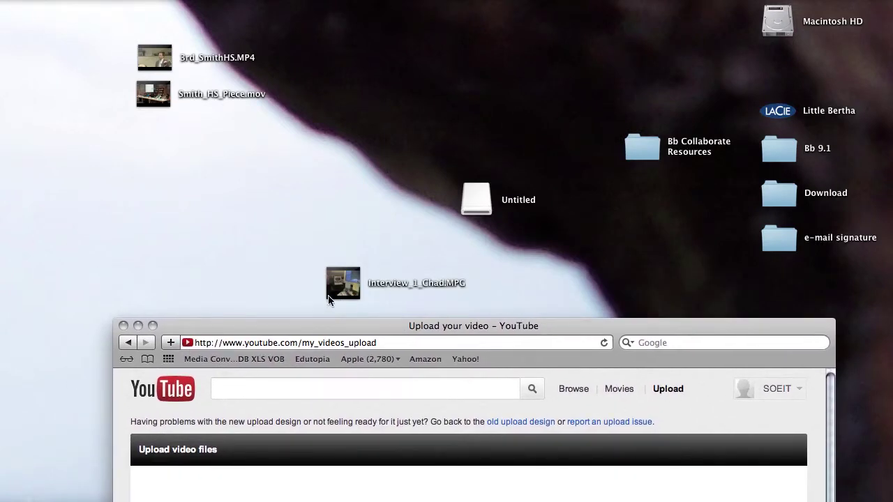
{"action": "left_click_drag", "start_coordinate": [354, 325], "coordinate": [391, 5]}
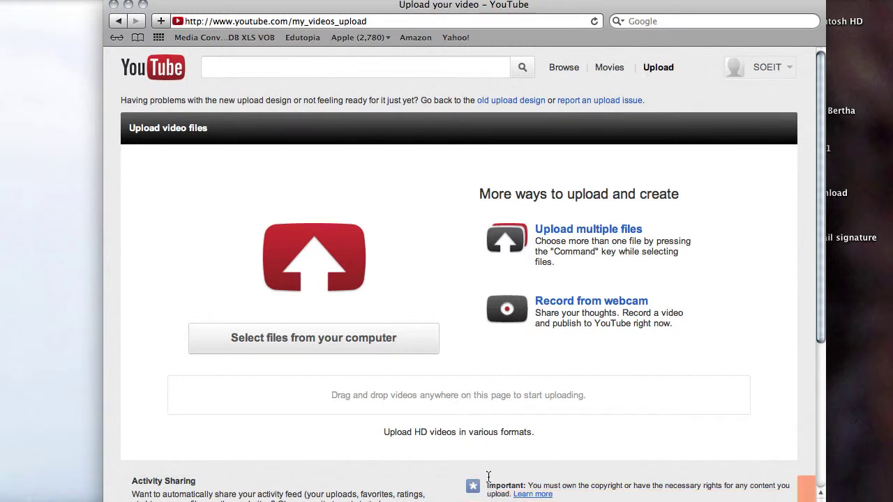
{"action": "left_click_drag", "start_coordinate": [822, 499], "coordinate": [802, 322]}
{"action": "left_click_drag", "start_coordinate": [485, 7], "coordinate": [868, 6]}
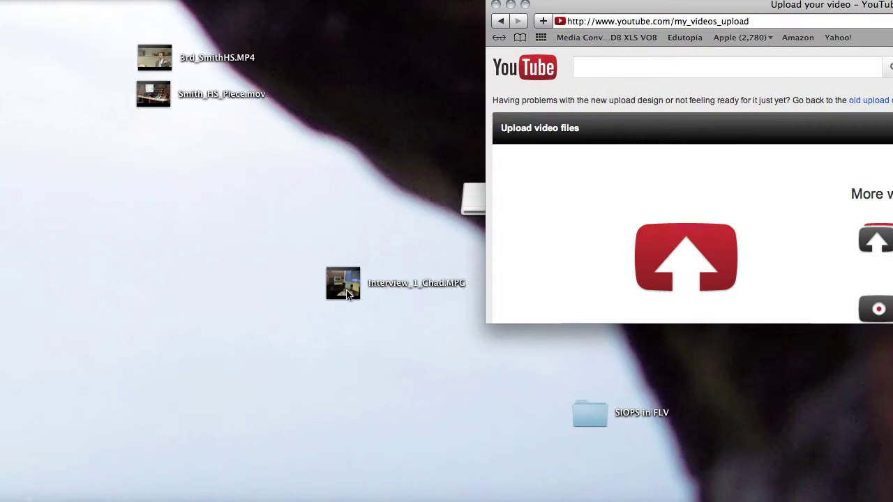
{"action": "left_click_drag", "start_coordinate": [346, 295], "coordinate": [723, 241]}
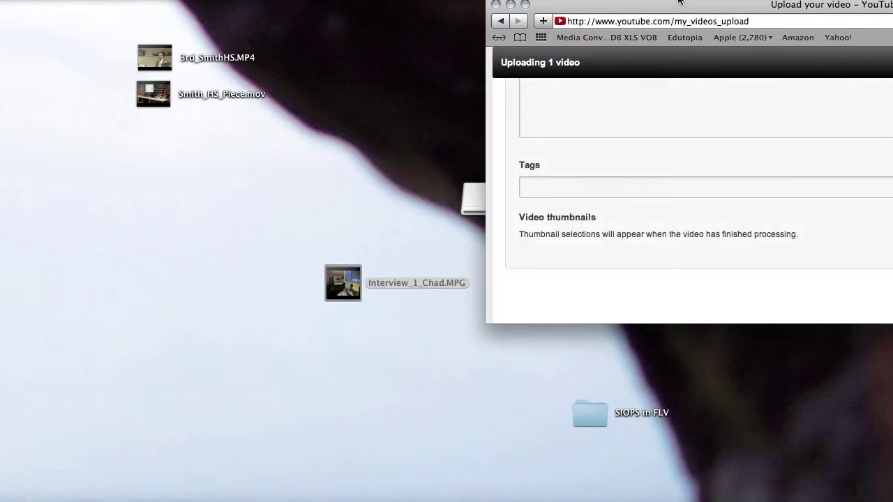
Reposition and enlarge the browser window to show the upload progress and the video's details form.
{"action": "left_click_drag", "start_coordinate": [681, 7], "coordinate": [259, 41]}
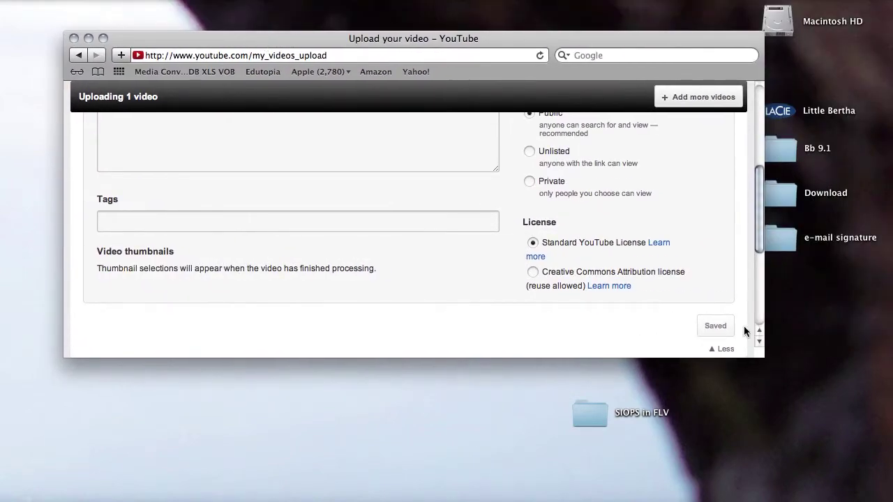
{"action": "left_click_drag", "start_coordinate": [761, 356], "coordinate": [860, 475]}
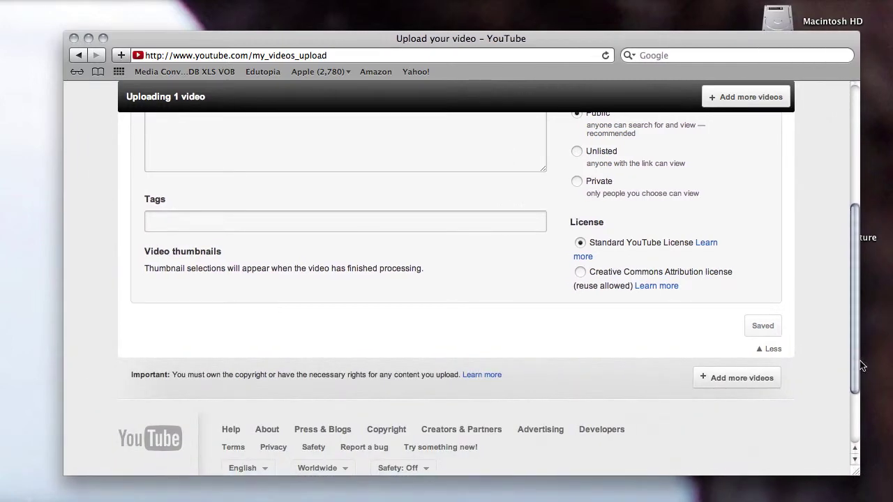
{"action": "scroll", "coordinate": [844, 279], "scroll_direction": "up", "scroll_amount": 10}
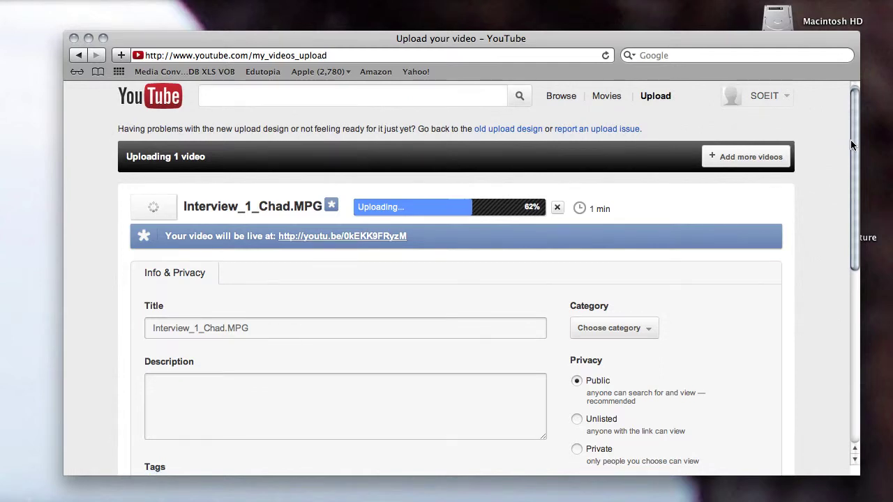
Set the uploaded interview video's privacy to Unlisted, leaving its title as the file name.
{"action": "left_click_drag", "start_coordinate": [852, 143], "coordinate": [849, 168]}
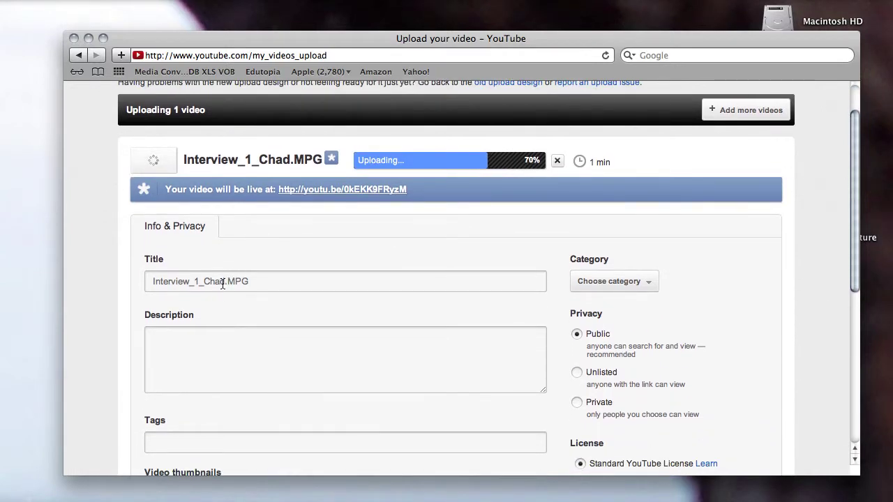
{"action": "left_click_drag", "start_coordinate": [223, 281], "coordinate": [121, 282]}
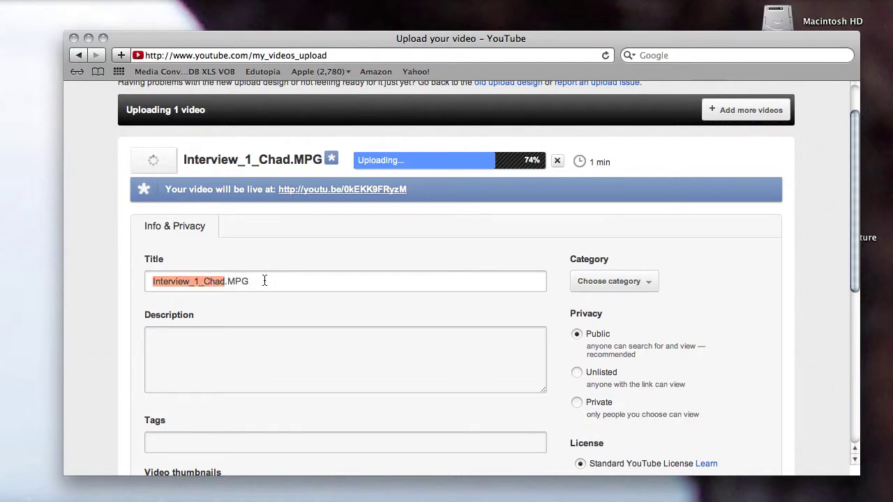
{"action": "left_click_drag", "start_coordinate": [265, 281], "coordinate": [57, 272]}
{"action": "left_click_drag", "start_coordinate": [851, 222], "coordinate": [851, 237]}
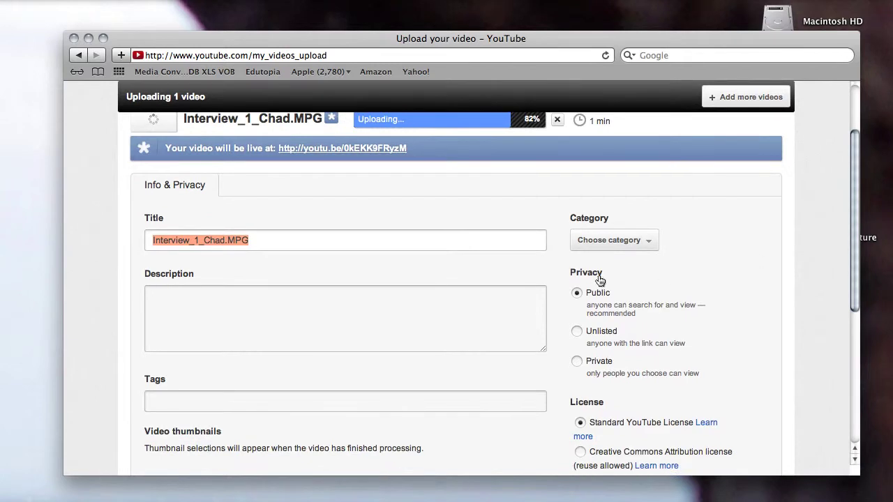
{"action": "left_click", "coordinate": [577, 333]}
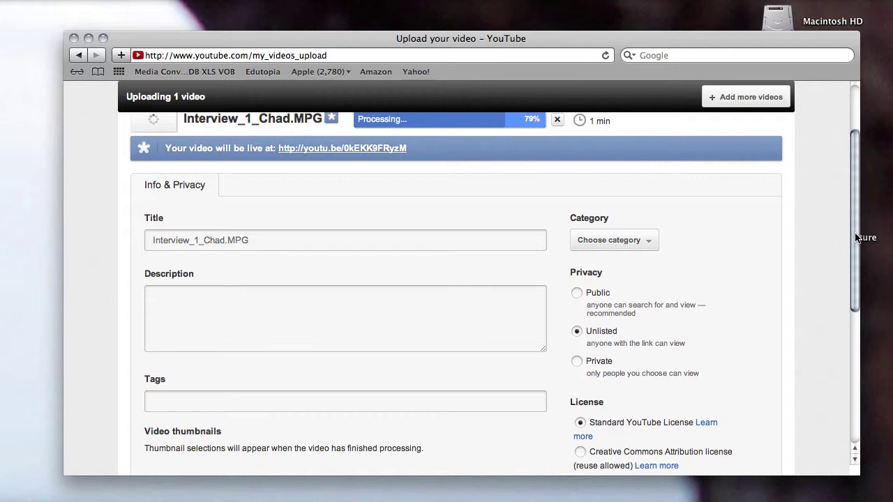
{"action": "scroll", "coordinate": [855, 239], "scroll_direction": "down", "scroll_amount": 1}
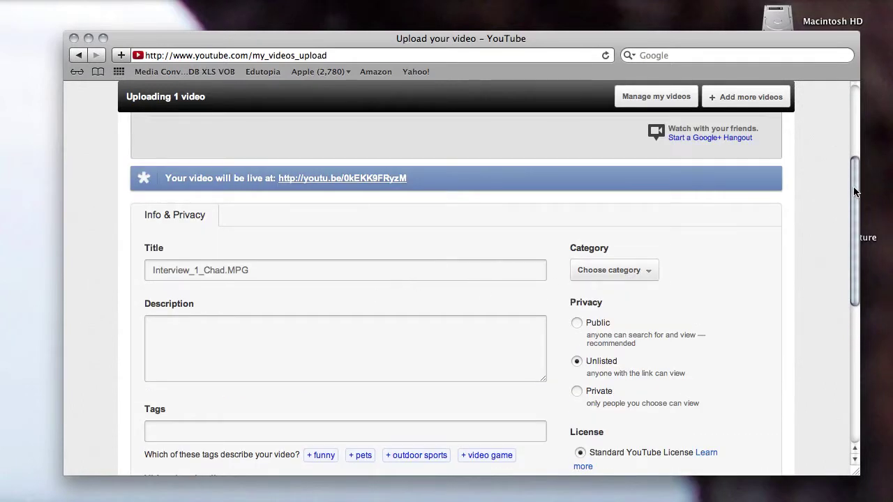
Review the upload page, open the interview video through its live link, and look over its watch page.
{"action": "left_click_drag", "start_coordinate": [852, 187], "coordinate": [837, 91]}
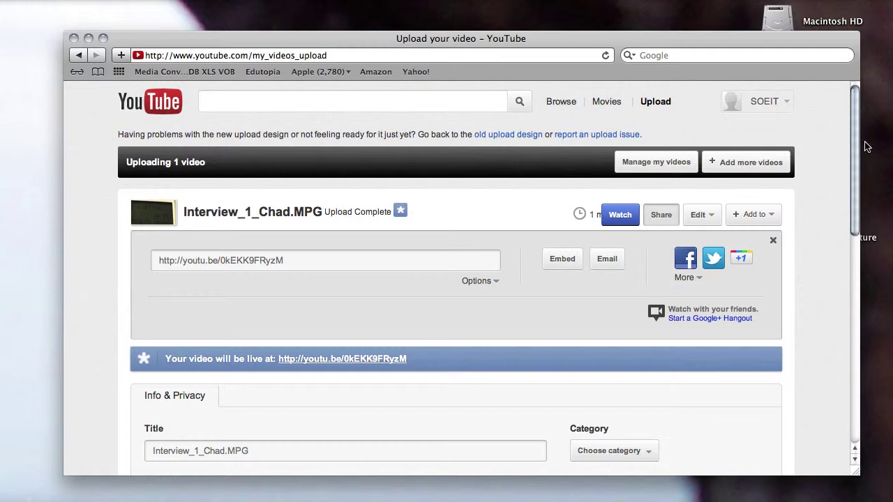
{"action": "left_click_drag", "start_coordinate": [857, 162], "coordinate": [825, 325]}
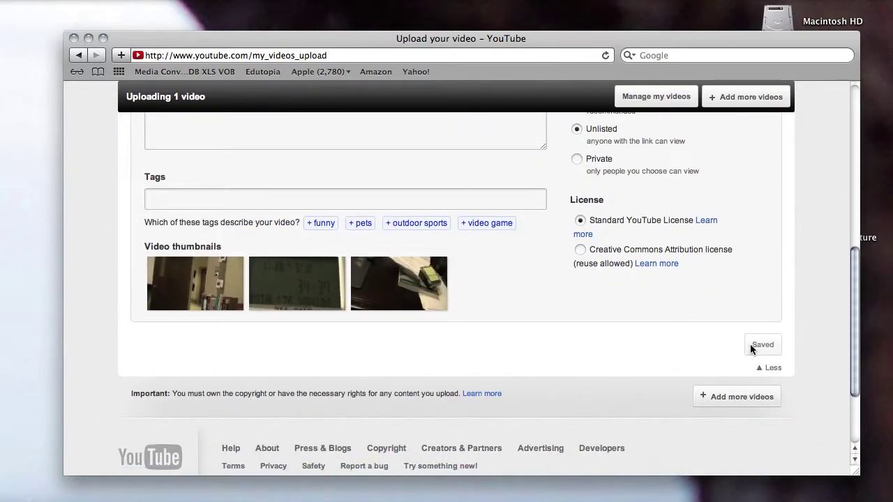
{"action": "left_click_drag", "start_coordinate": [857, 349], "coordinate": [846, 120]}
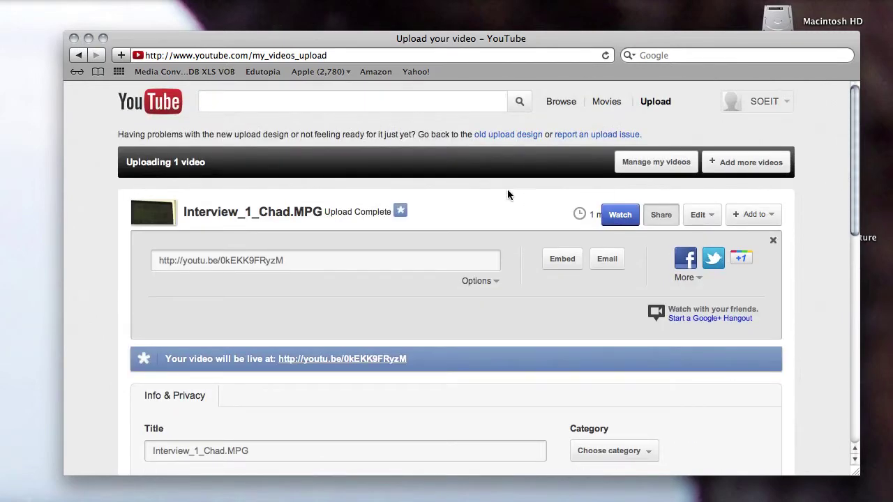
{"action": "left_click", "coordinate": [302, 359]}
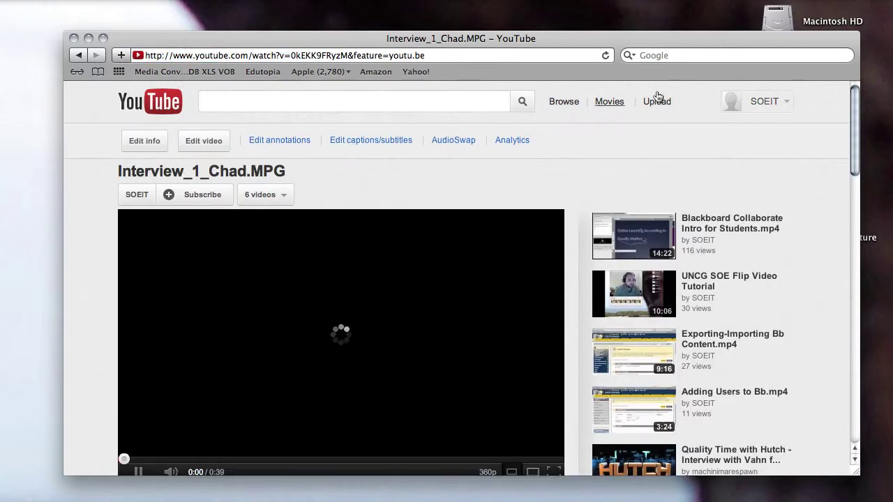
{"action": "left_click_drag", "start_coordinate": [856, 112], "coordinate": [850, 128]}
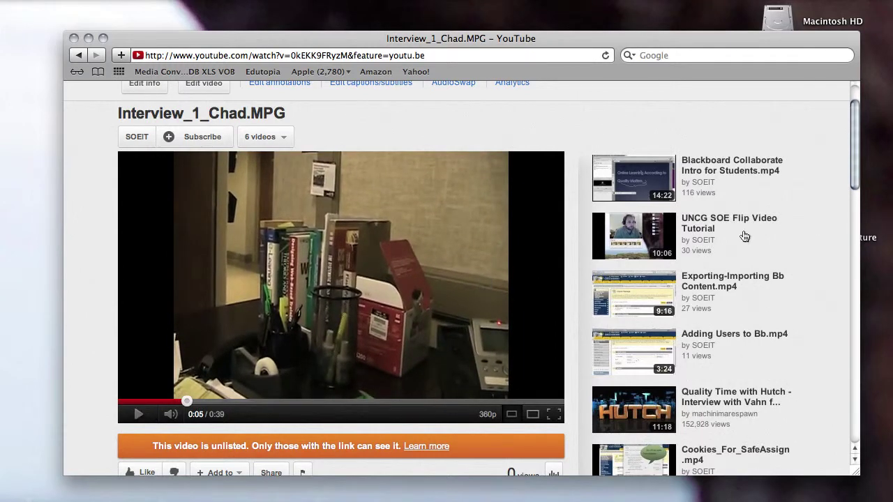
{"action": "mouse_move", "coordinate": [850, 160]}
{"action": "left_mouse_down"}
{"action": "mouse_move", "coordinate": [845, 188]}
{"action": "mouse_move", "coordinate": [852, 146]}
{"action": "left_mouse_up"}
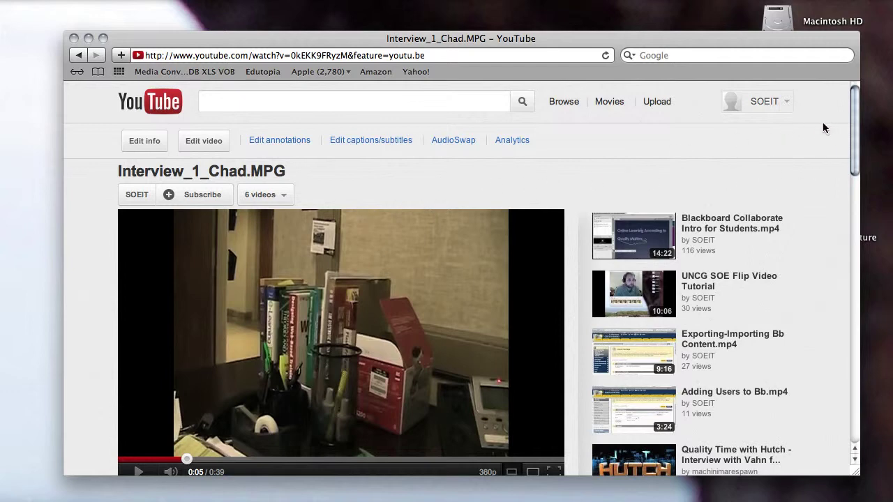
Go to the account's Video Manager and open the Video Editor from there.
{"action": "left_click", "coordinate": [784, 114]}
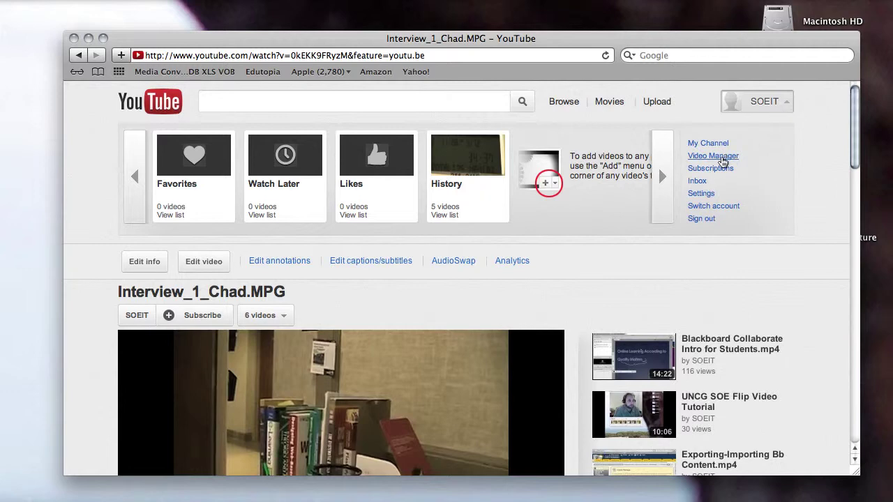
{"action": "left_click", "coordinate": [718, 156]}
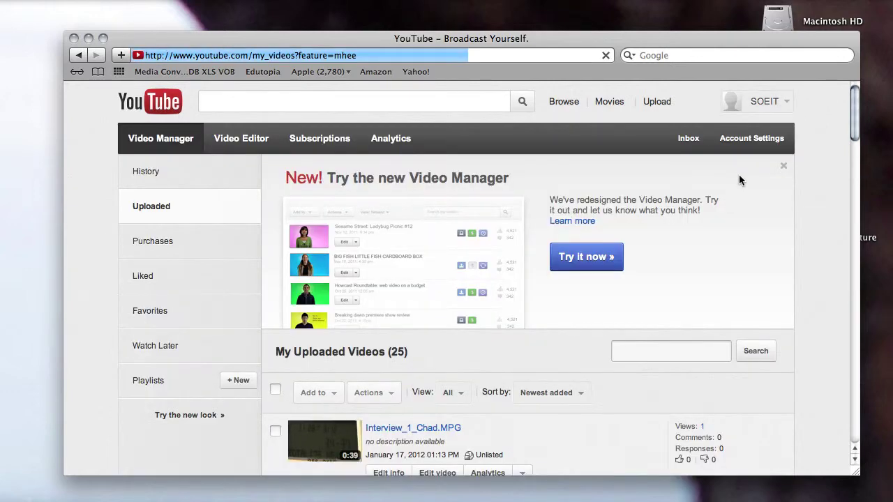
{"action": "left_click_drag", "start_coordinate": [857, 122], "coordinate": [806, 297]}
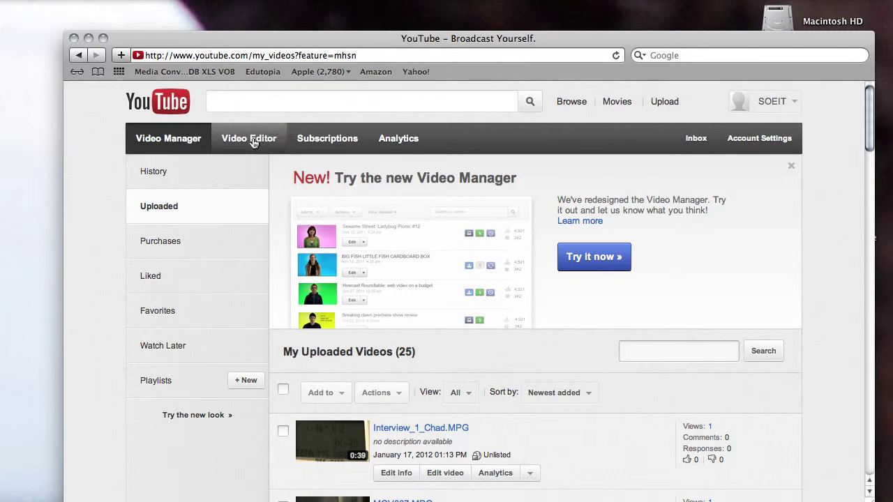
{"action": "left_click", "coordinate": [251, 140]}
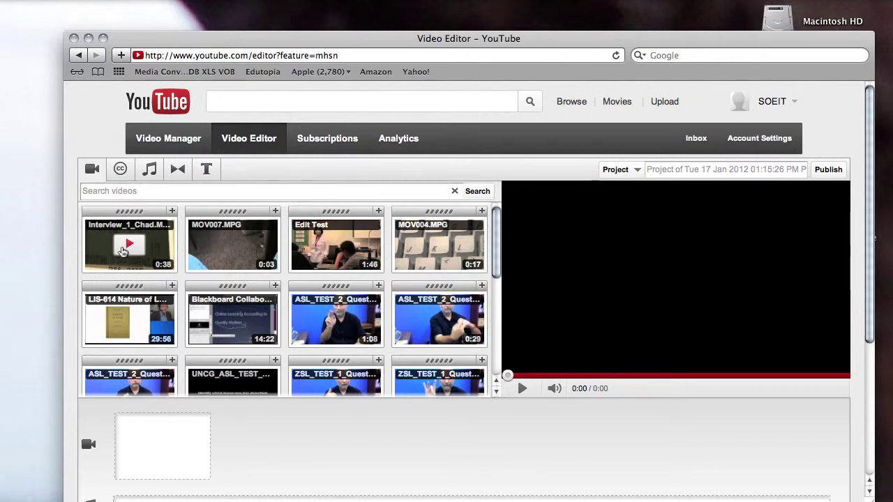
Add the interview clip, the Edit Test clip and the 0:29 ASL_TEST_2 clip to the video timeline in that order.
{"action": "left_click_drag", "start_coordinate": [90, 245], "coordinate": [118, 441]}
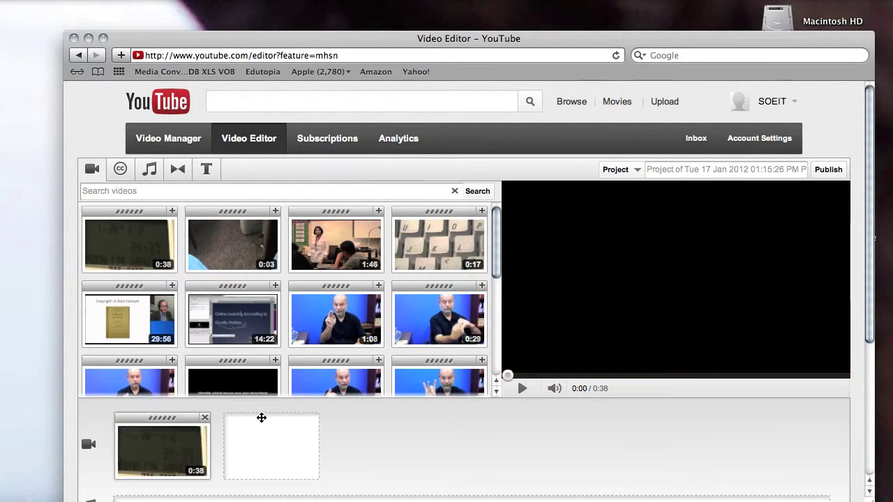
{"action": "left_click_drag", "start_coordinate": [366, 243], "coordinate": [318, 433]}
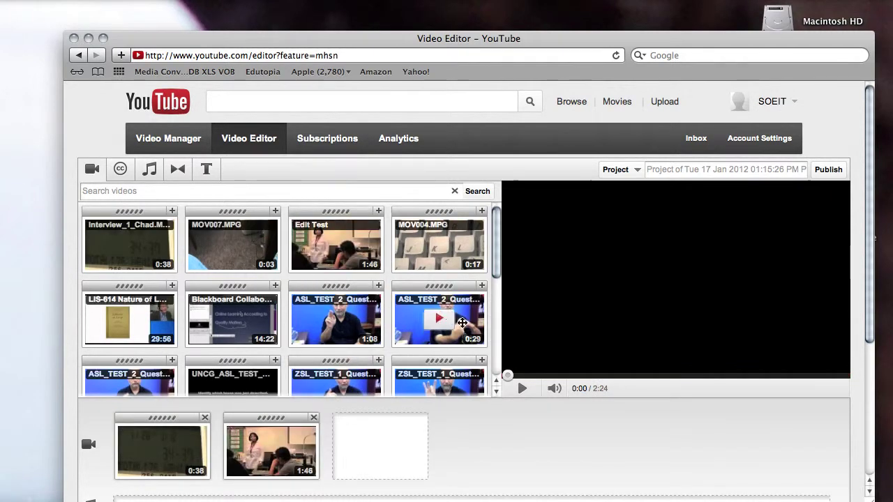
{"action": "left_click_drag", "start_coordinate": [454, 418], "coordinate": [401, 457]}
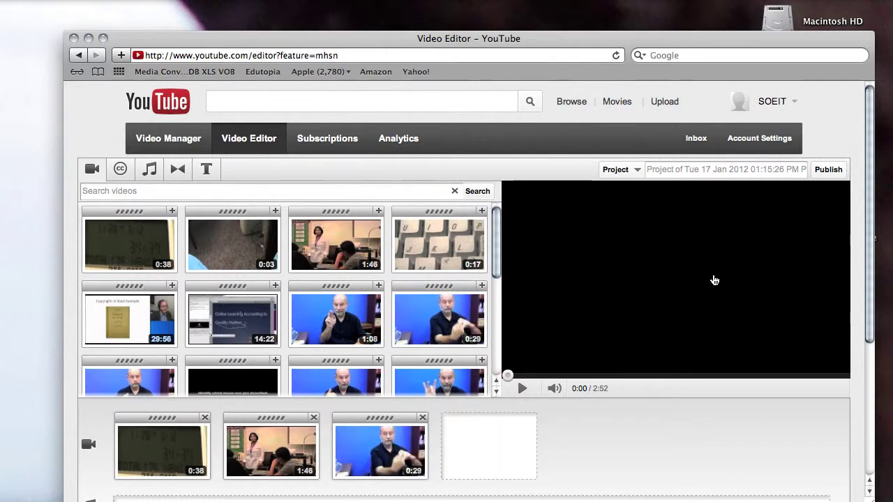
Trim the interview clip in the timeline to about its first 7 seconds and save the trim.
{"action": "left_click_drag", "start_coordinate": [867, 283], "coordinate": [846, 353]}
{"action": "mouse_move", "coordinate": [152, 356]}
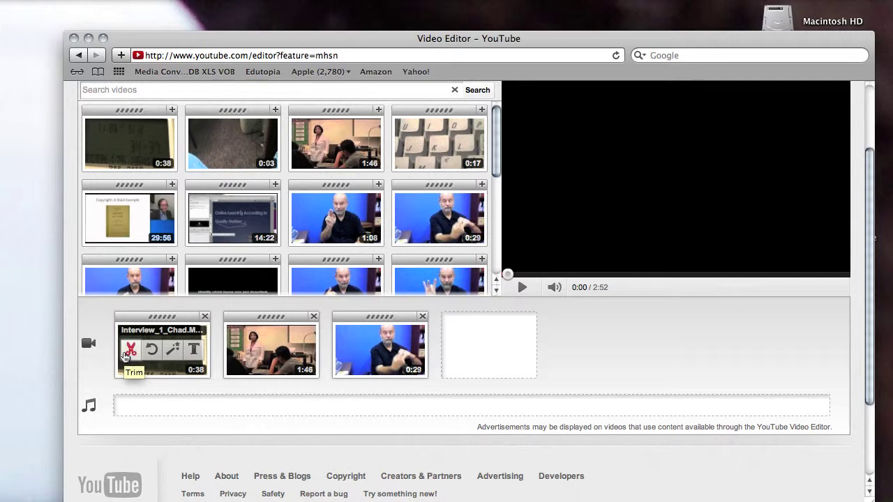
{"action": "left_click", "coordinate": [128, 352]}
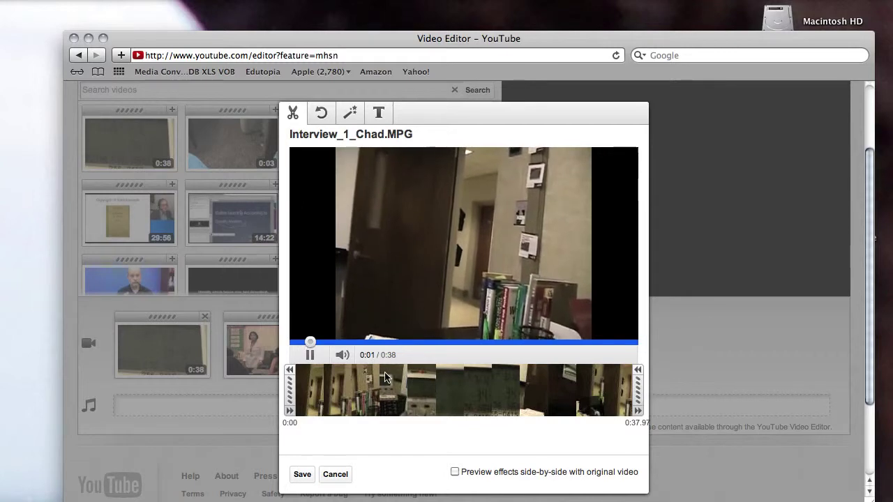
{"action": "left_click", "coordinate": [310, 354]}
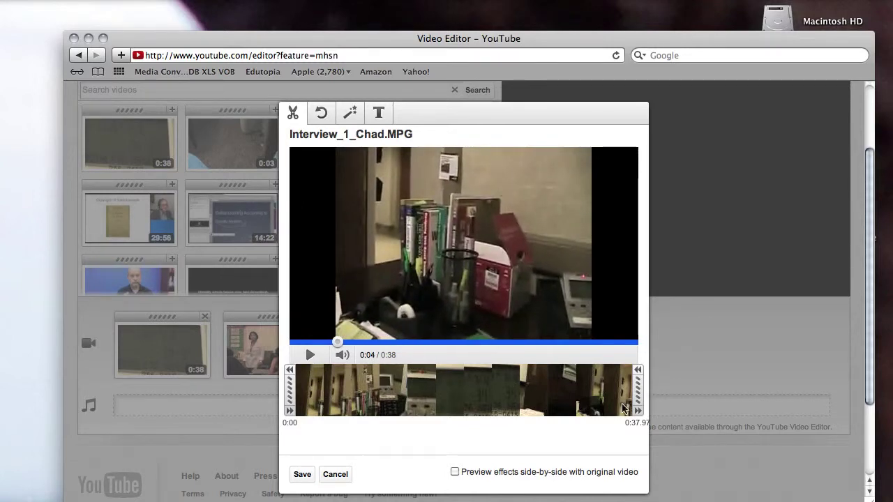
{"action": "left_click_drag", "start_coordinate": [637, 391], "coordinate": [356, 419]}
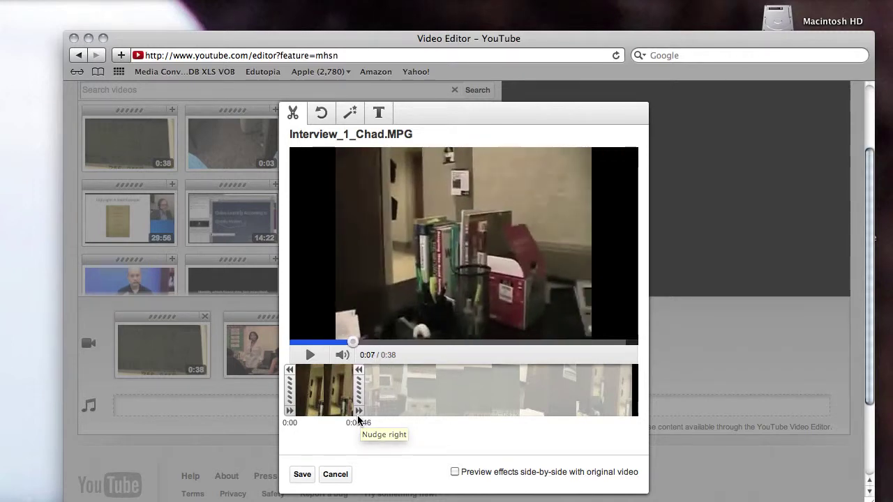
{"action": "left_click", "coordinate": [302, 474]}
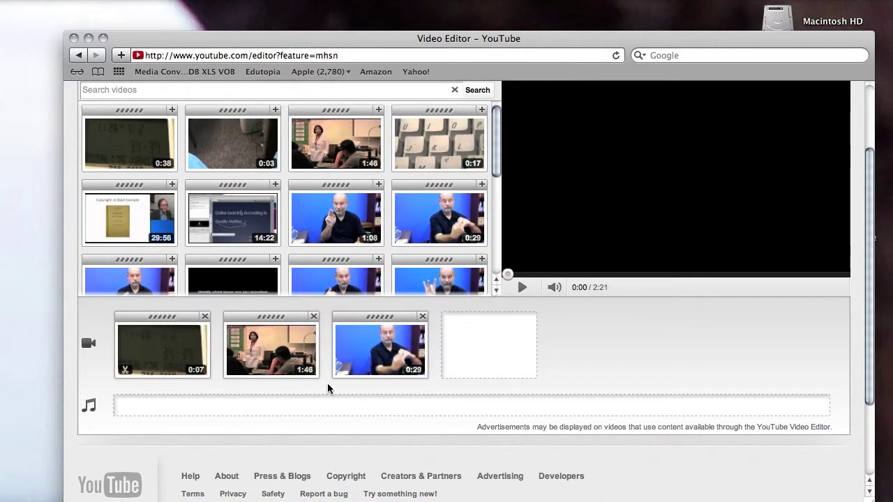
Play the assembled project to check the cut from the trimmed interview to the Edit Test clip, and pause it.
{"action": "mouse_move", "coordinate": [191, 389]}
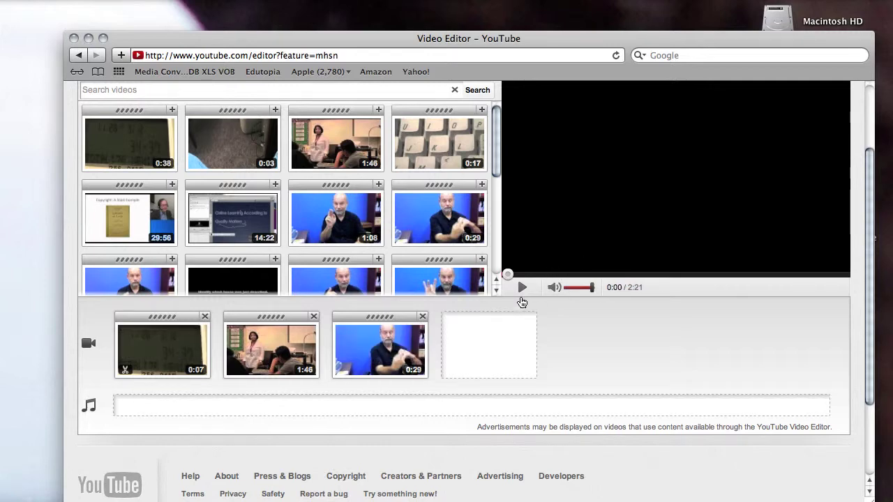
{"action": "mouse_move", "coordinate": [139, 370]}
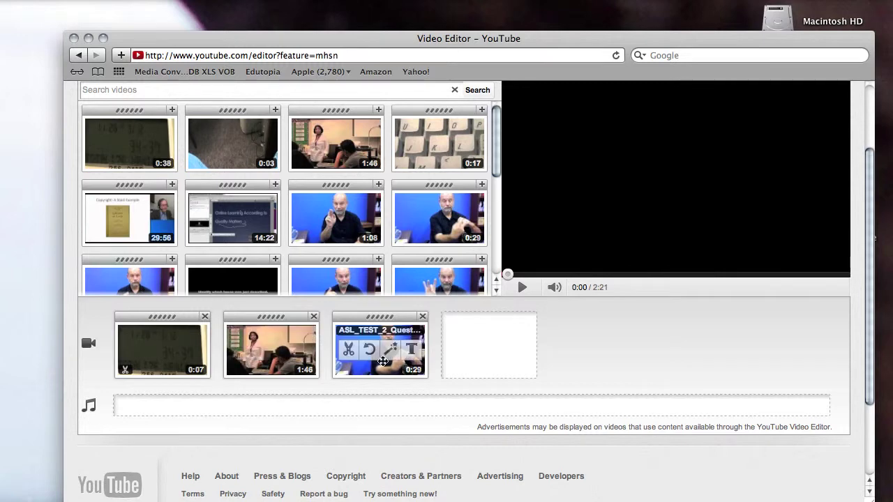
{"action": "mouse_move", "coordinate": [194, 369]}
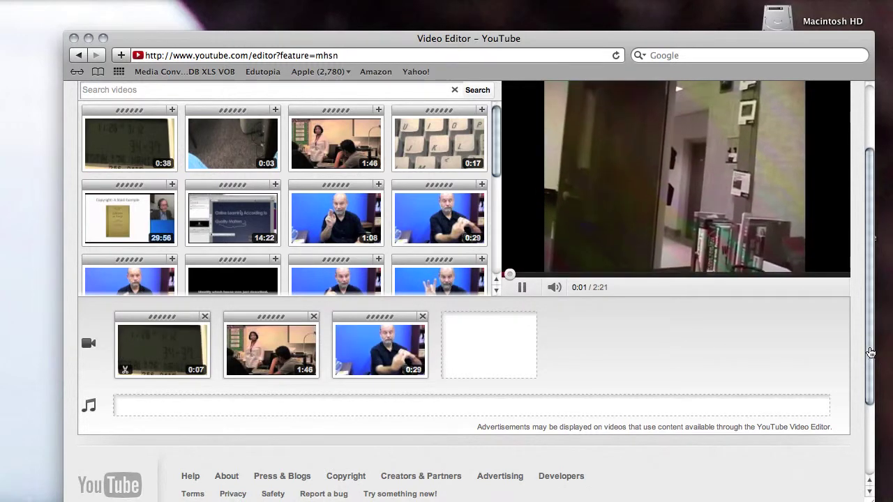
{"action": "scroll", "coordinate": [870, 353], "scroll_direction": "up", "scroll_amount": 1}
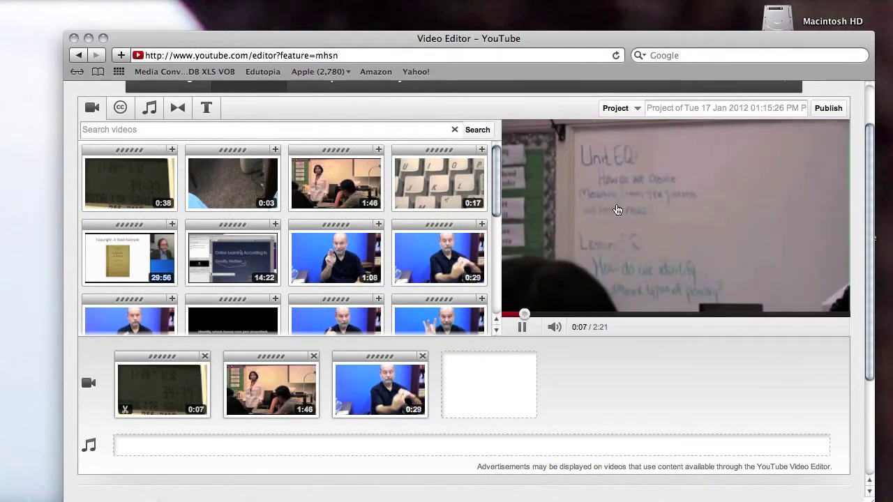
{"action": "left_click", "coordinate": [523, 327]}
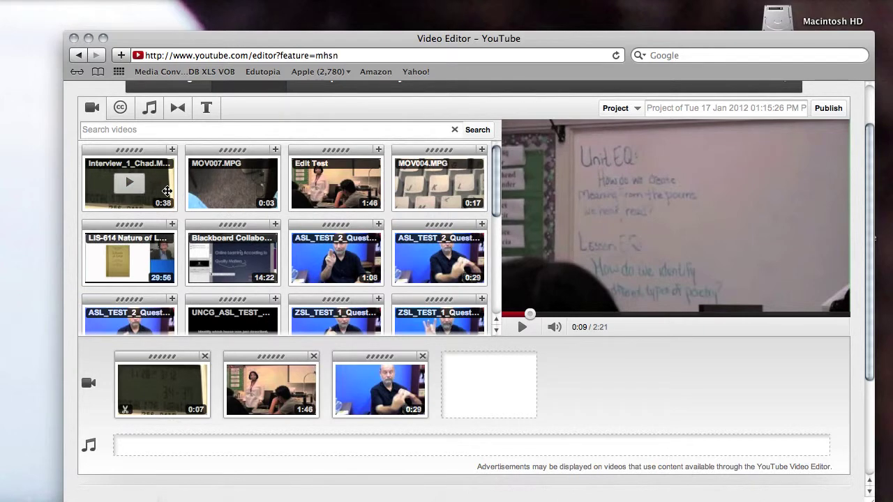
Insert the interview clip again after the first one, trim its start to 0:34.66, and save the trim.
{"action": "left_click_drag", "start_coordinate": [139, 185], "coordinate": [305, 394]}
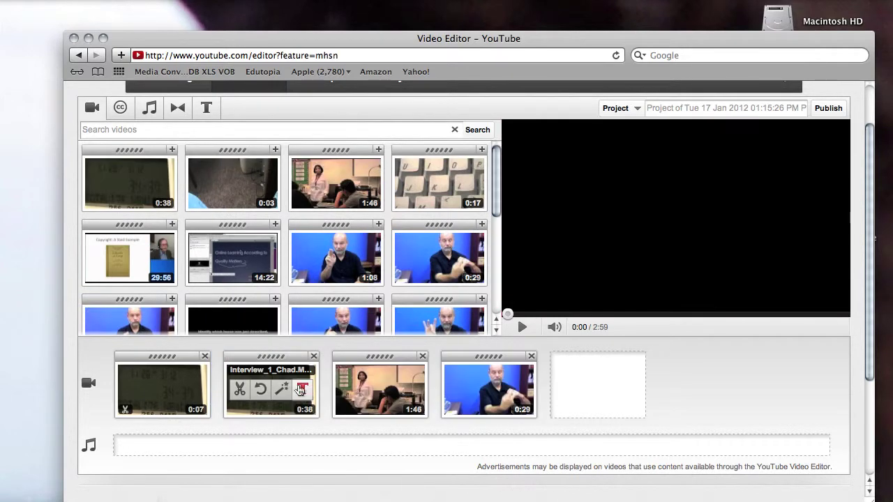
{"action": "left_click", "coordinate": [240, 389]}
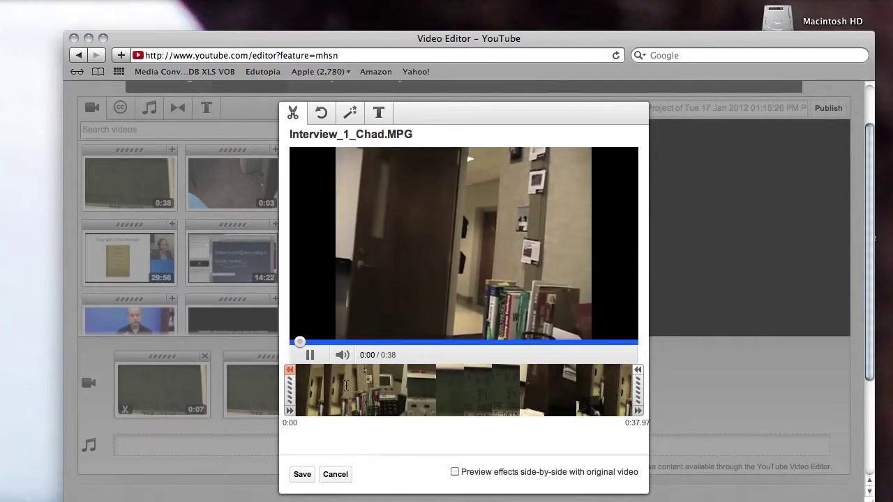
{"action": "left_click_drag", "start_coordinate": [286, 386], "coordinate": [604, 380]}
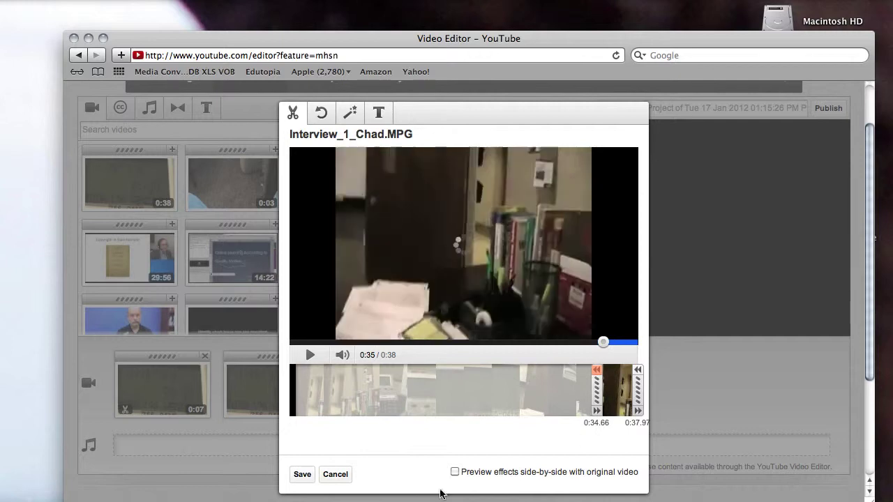
{"action": "left_click", "coordinate": [302, 474]}
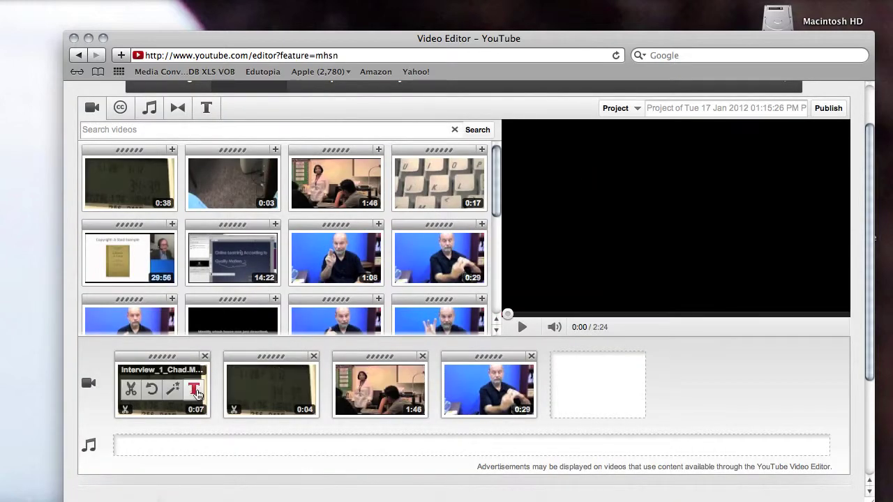
Look through the editor's transitions, Creative Commons videos, audio tracks and title styles, and return to the uploaded videos.
{"action": "mouse_move", "coordinate": [198, 393]}
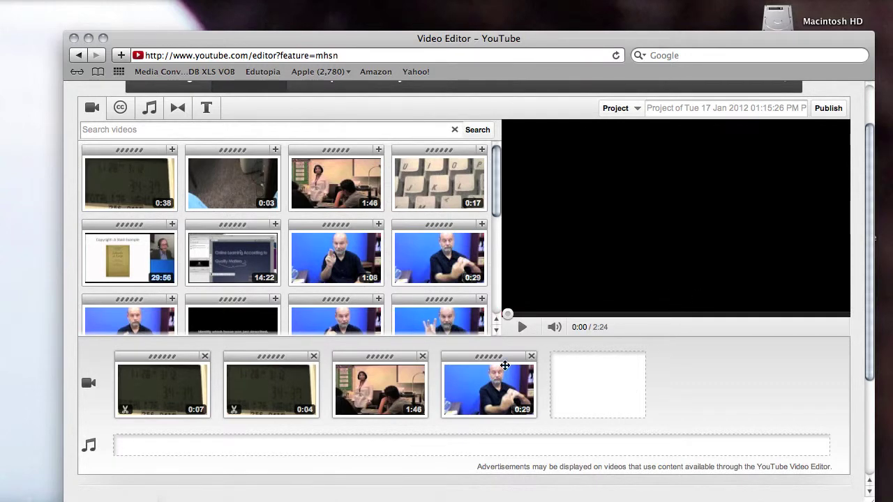
{"action": "mouse_move", "coordinate": [347, 373]}
{"action": "left_click", "coordinate": [178, 113]}
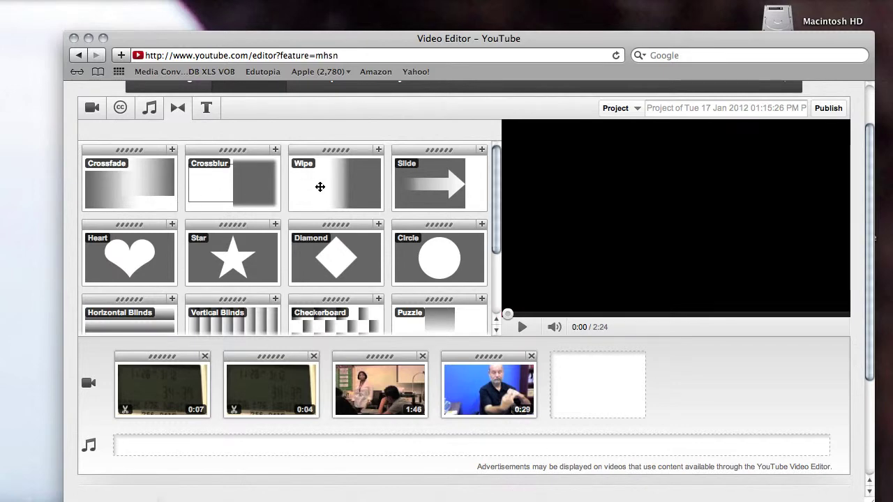
{"action": "left_click", "coordinate": [121, 108]}
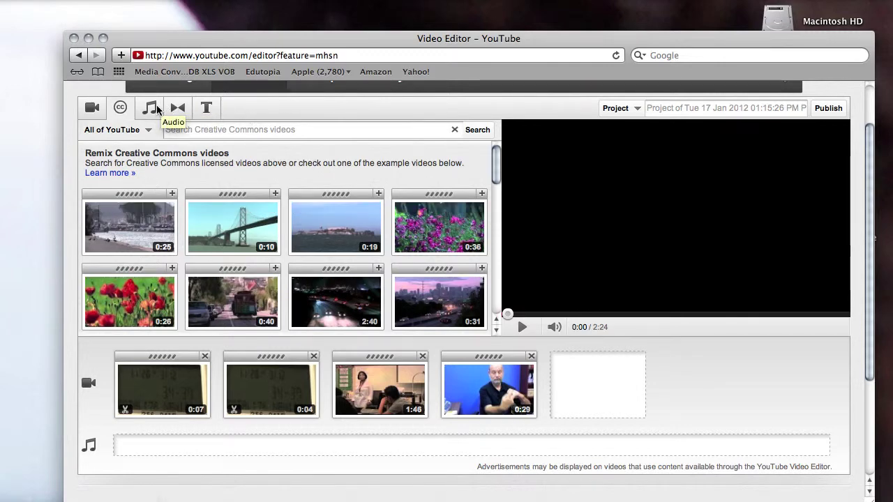
{"action": "left_click", "coordinate": [151, 108]}
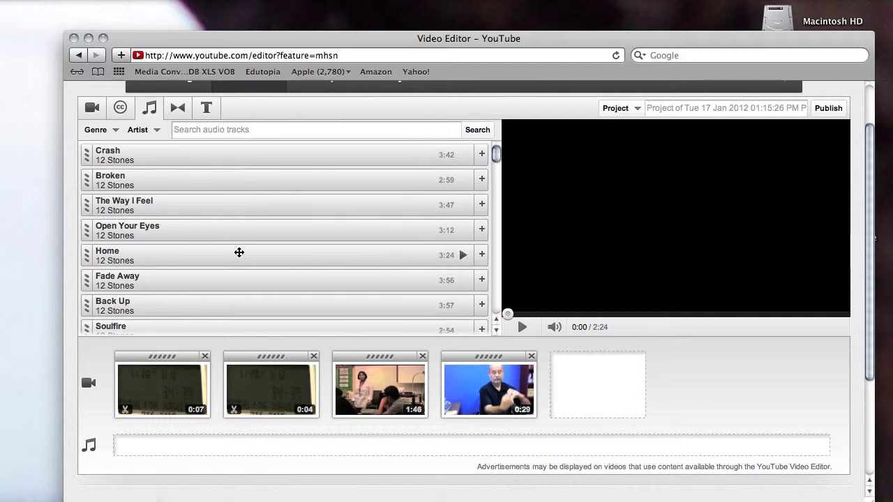
{"action": "left_click", "coordinate": [208, 109]}
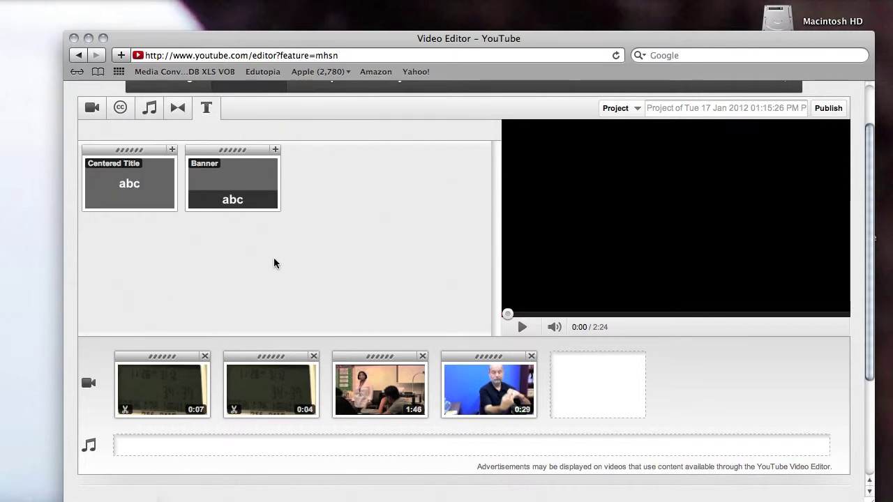
{"action": "left_click", "coordinate": [92, 108]}
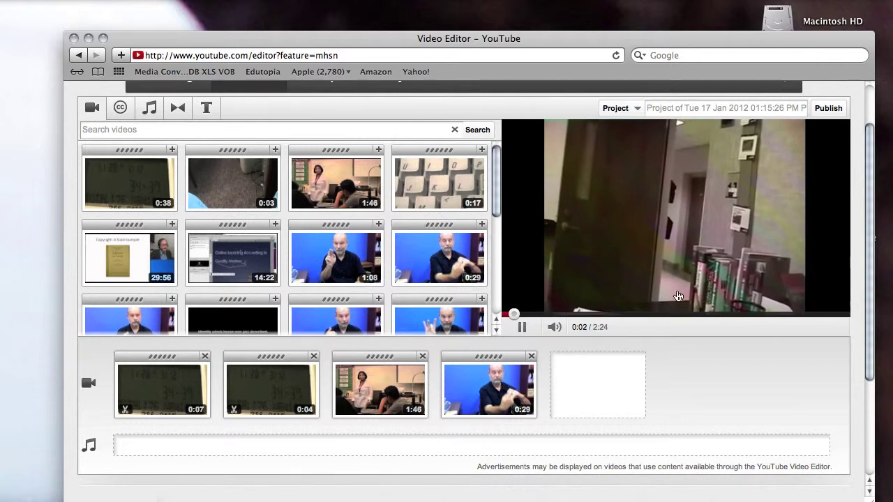
Pause the project preview and rename the project Student Interviews.
{"action": "left_click", "coordinate": [522, 326]}
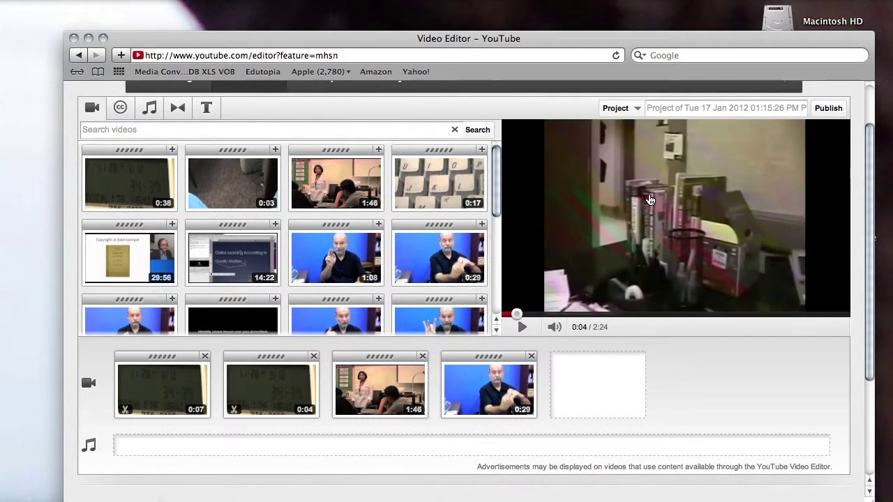
{"action": "left_click", "coordinate": [665, 109]}
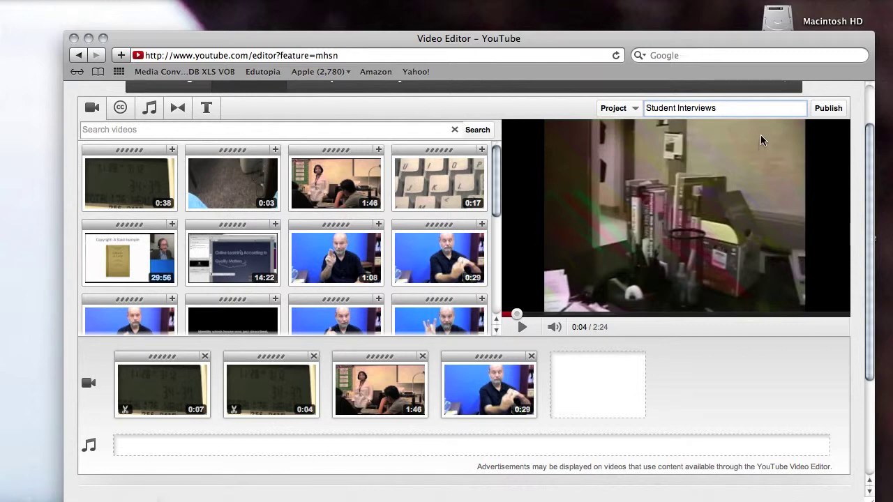
Publish the Student Interviews project, set the published video's privacy to Unlisted, and save the changes.
{"action": "left_click", "coordinate": [829, 110]}
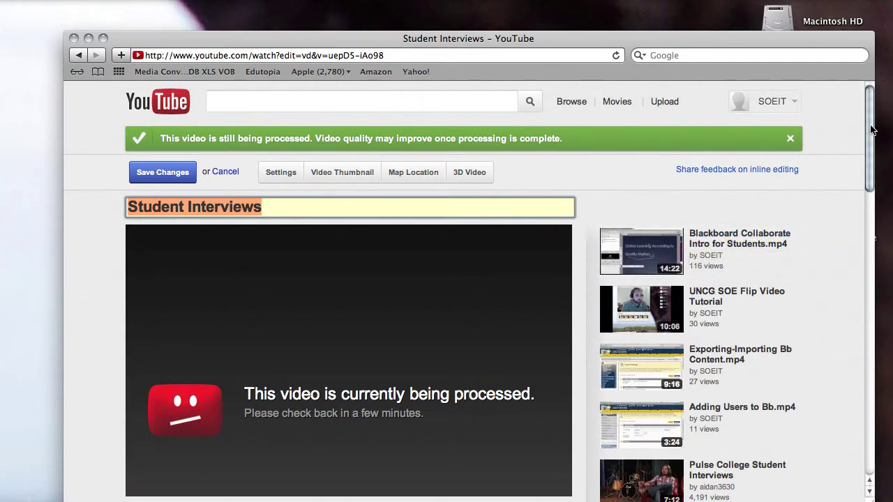
{"action": "left_click_drag", "start_coordinate": [869, 129], "coordinate": [863, 98]}
{"action": "left_click", "coordinate": [282, 179]}
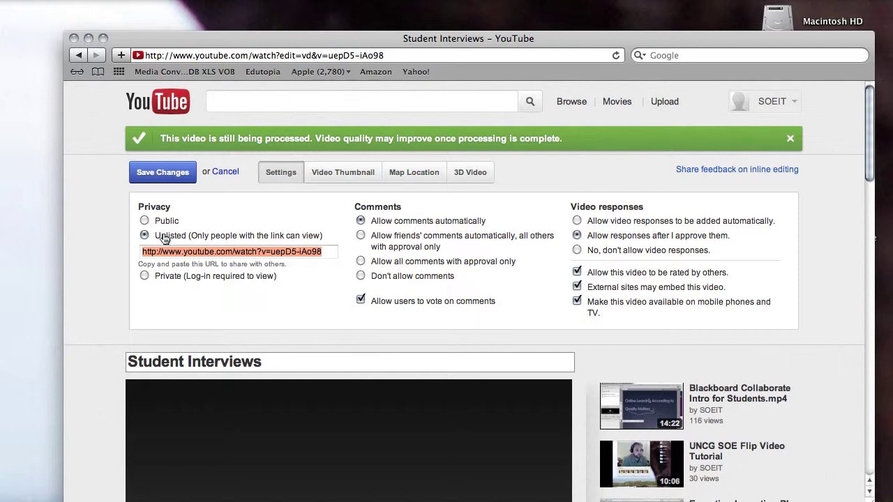
{"action": "left_click", "coordinate": [152, 173]}
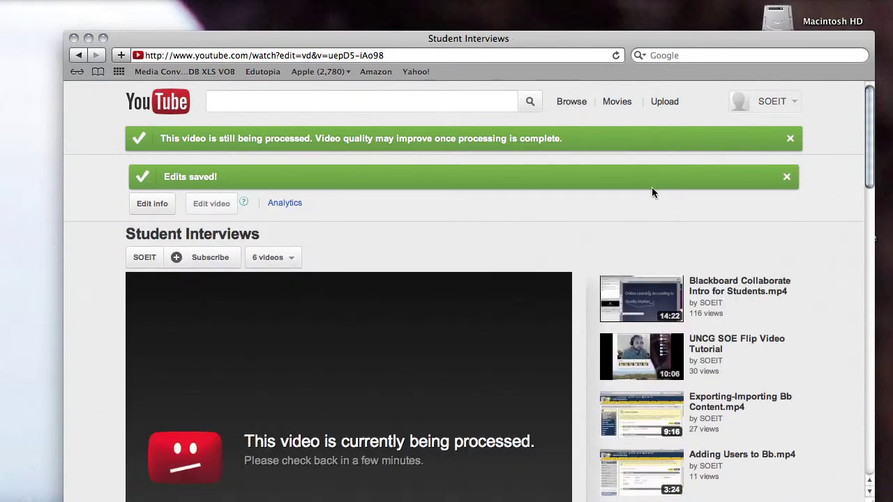
{"action": "scroll", "coordinate": [872, 120], "scroll_direction": "down", "scroll_amount": 3}
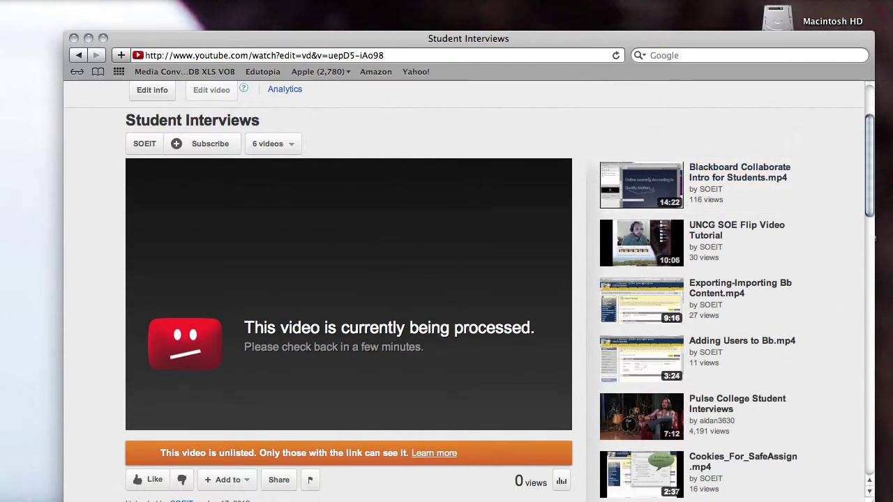
{"action": "left_click_drag", "start_coordinate": [872, 169], "coordinate": [872, 112]}
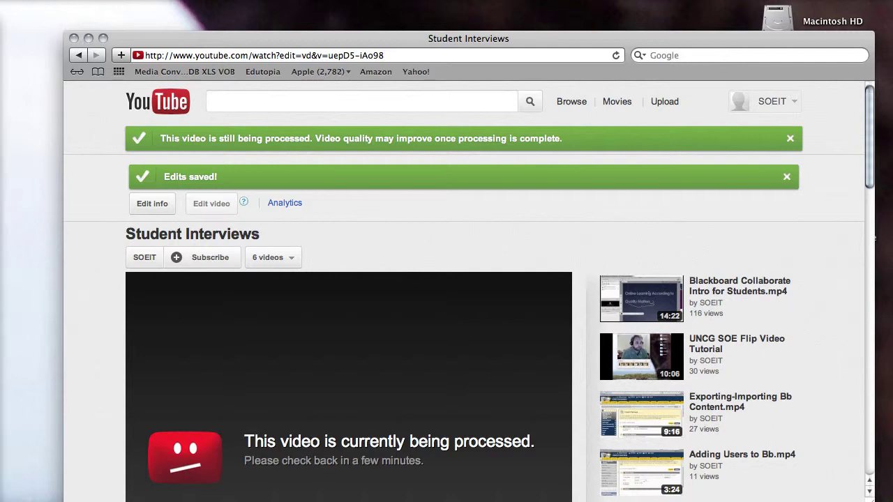
Switch to Blackboard Learn and open the Videos blog in the course's Videos content area.
{"action": "left_click_drag", "start_coordinate": [4, 69], "coordinate": [443, 6]}
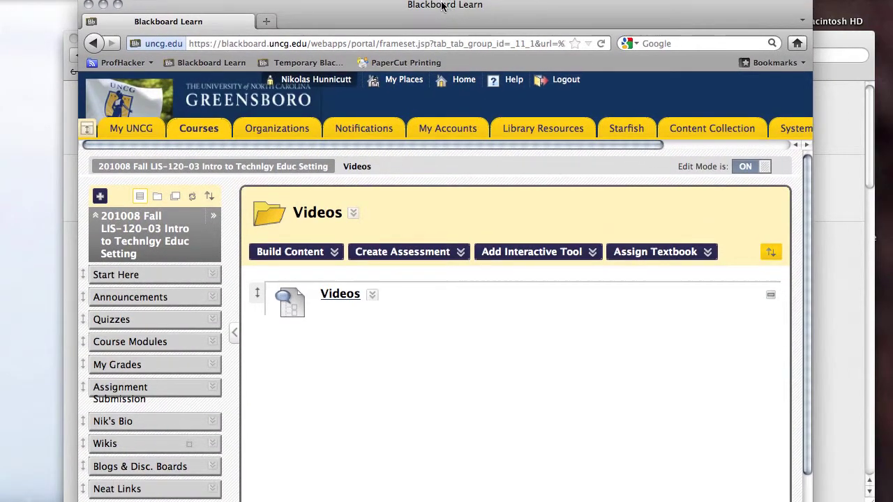
{"action": "left_click_drag", "start_coordinate": [809, 497], "coordinate": [822, 497]}
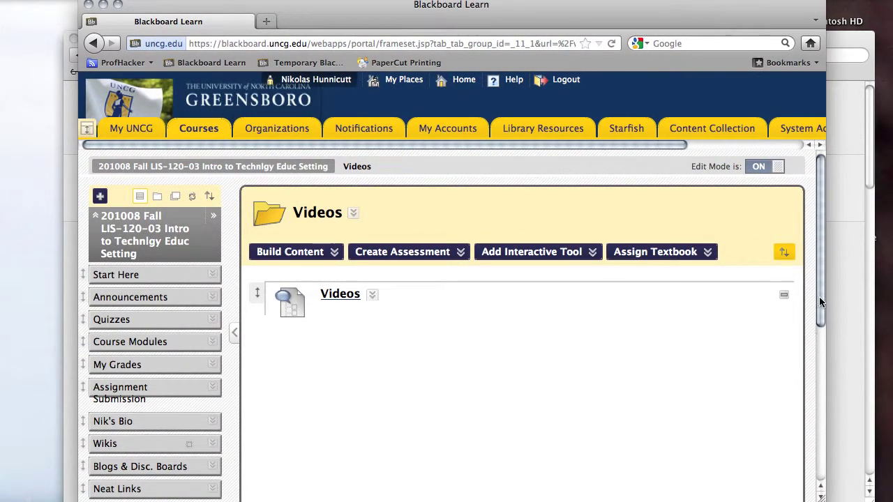
{"action": "left_click_drag", "start_coordinate": [820, 301], "coordinate": [816, 406]}
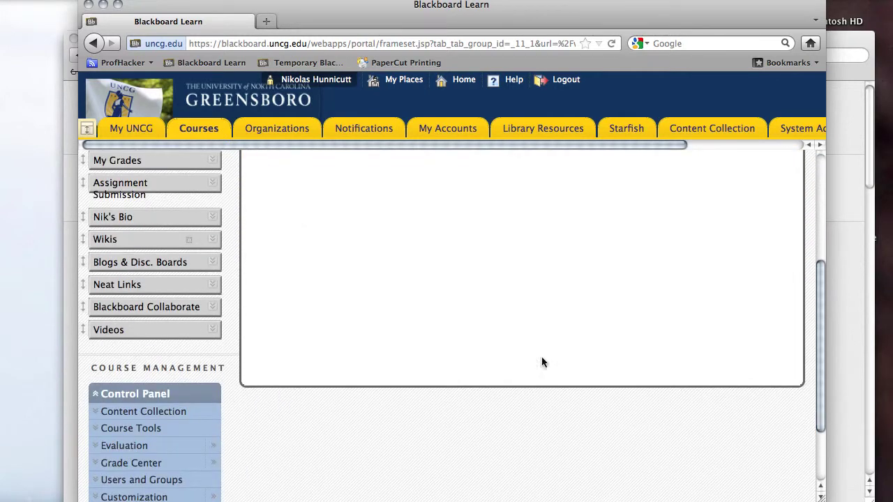
{"action": "left_click", "coordinate": [120, 340]}
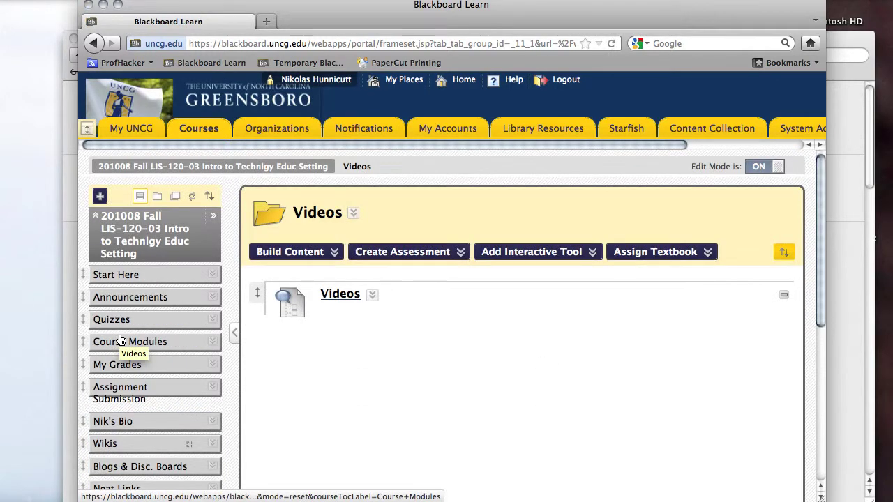
{"action": "left_click", "coordinate": [335, 297]}
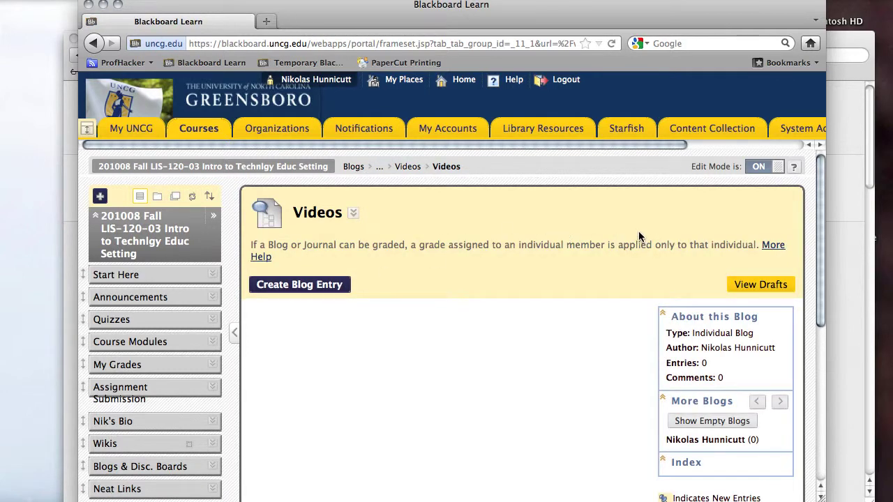
Create a blog entry in the Videos blog and title it with the author's first name in possessive form followed by Videos.
{"action": "left_click", "coordinate": [326, 286]}
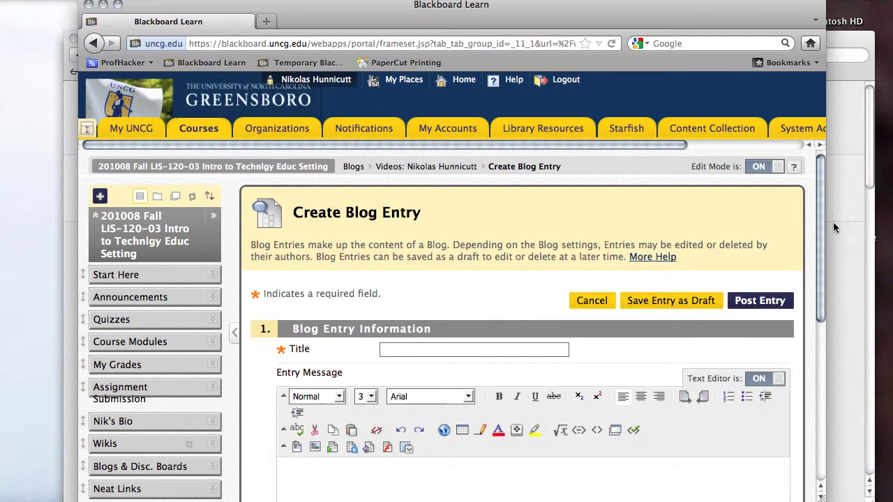
{"action": "left_click_drag", "start_coordinate": [820, 224], "coordinate": [818, 257]}
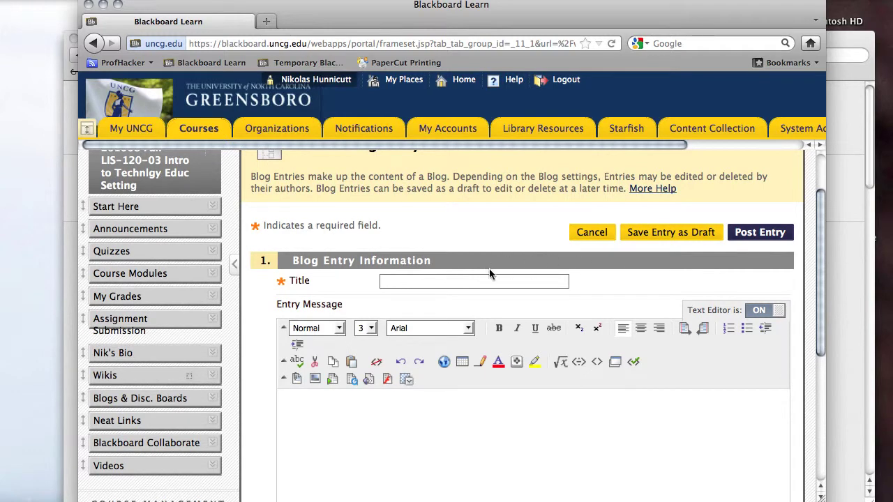
{"action": "left_click", "coordinate": [487, 281]}
{"action": "type", "text": "Nik'"}
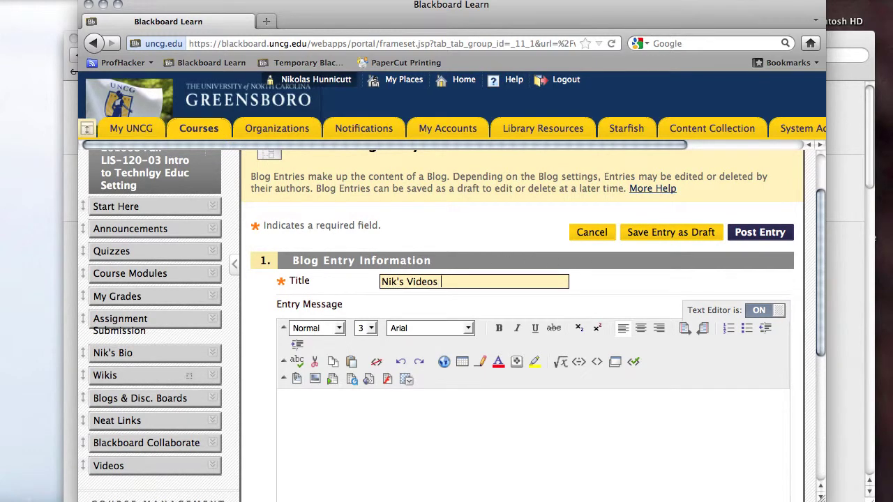
{"action": "type", "text": "s Videos"}
{"action": "left_click_drag", "start_coordinate": [821, 202], "coordinate": [824, 221]}
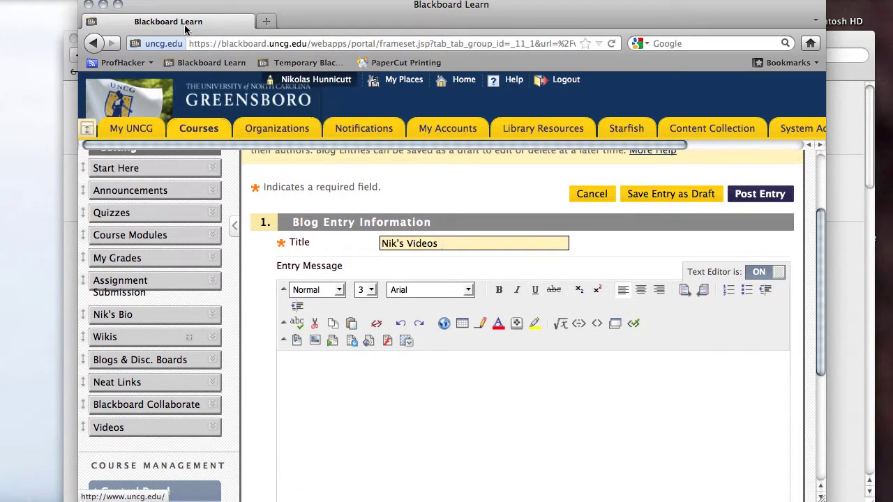
Switch back to YouTube, open the Student Interviews video from the uploaded videos, and pause its playback.
{"action": "left_click", "coordinate": [102, 5]}
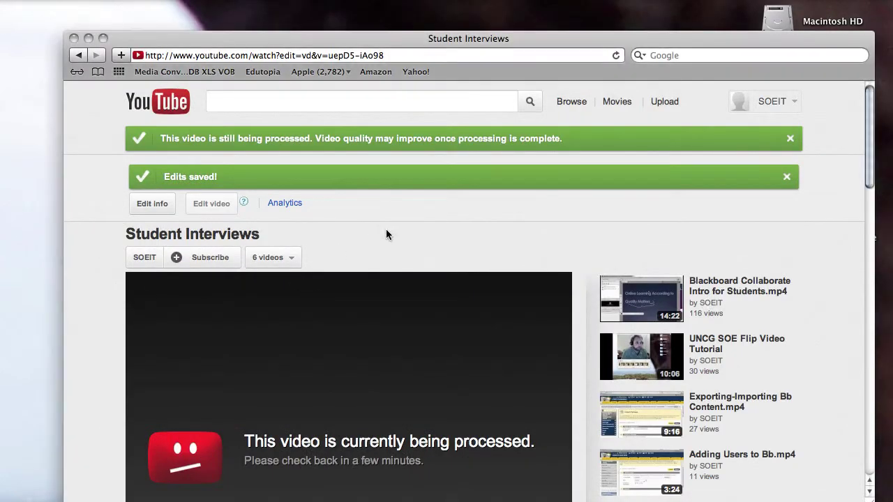
{"action": "left_click", "coordinate": [789, 102]}
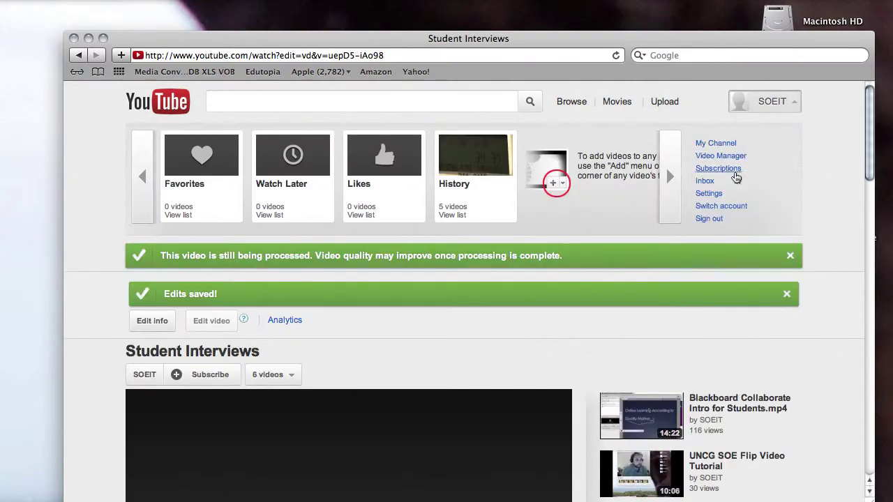
{"action": "left_click", "coordinate": [732, 155]}
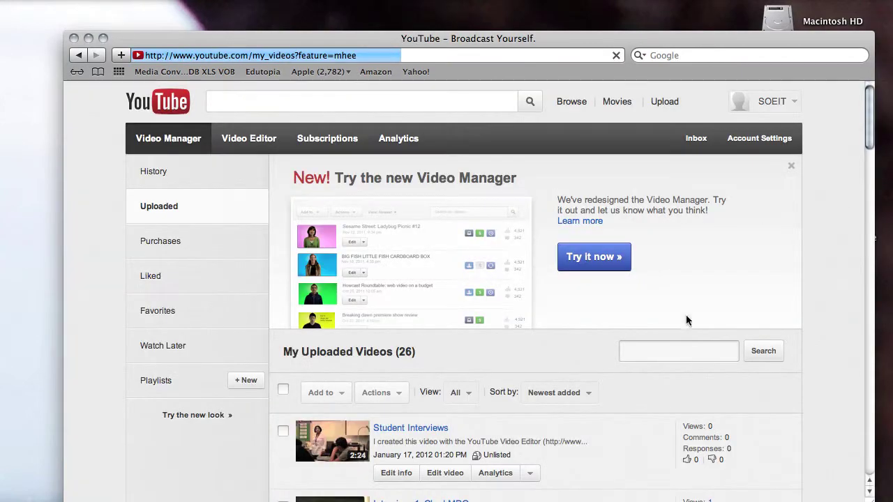
{"action": "left_click", "coordinate": [413, 428]}
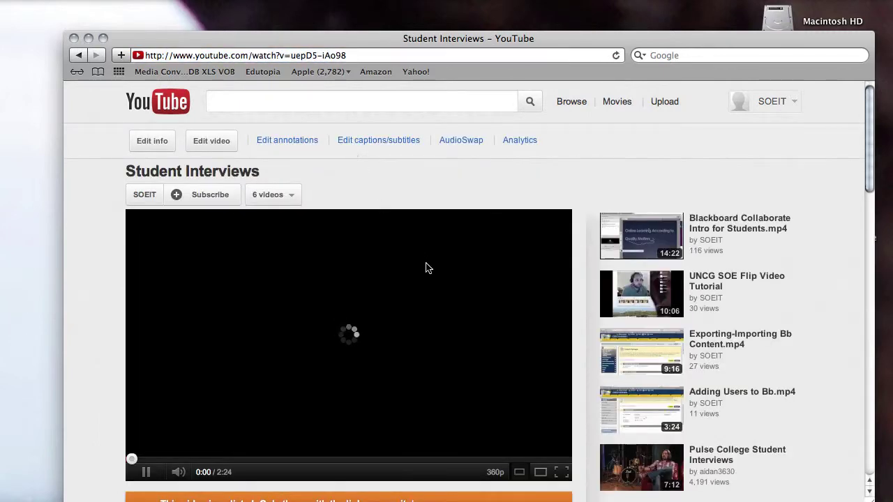
{"action": "left_click", "coordinate": [152, 473]}
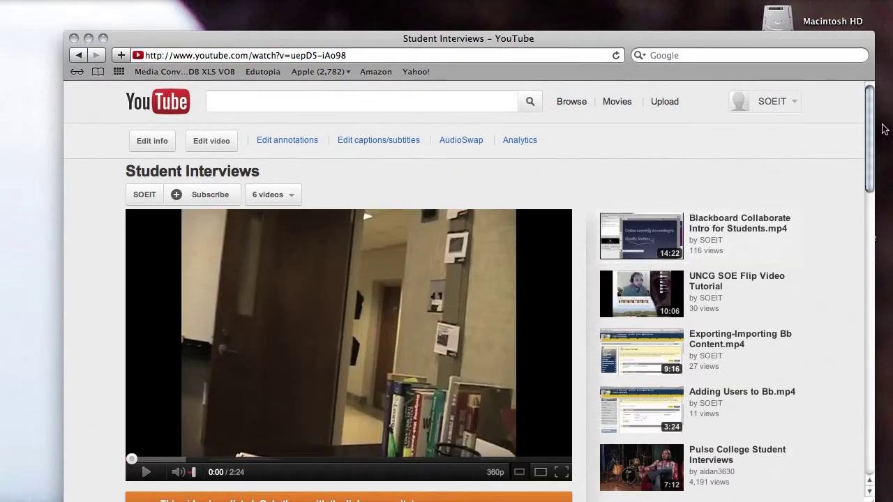
Copy the 560 × 315 iframe embed code of the Student Interviews video.
{"action": "scroll", "coordinate": [848, 181], "scroll_direction": "down", "scroll_amount": 5}
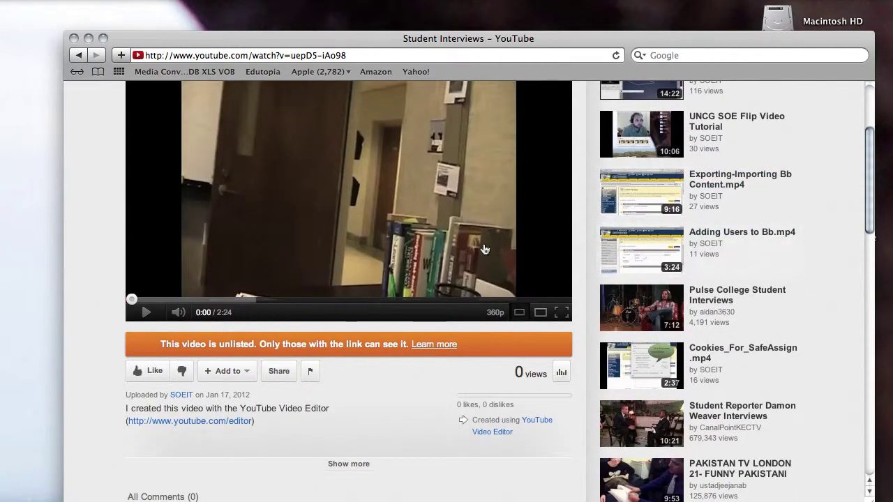
{"action": "left_click", "coordinate": [278, 370]}
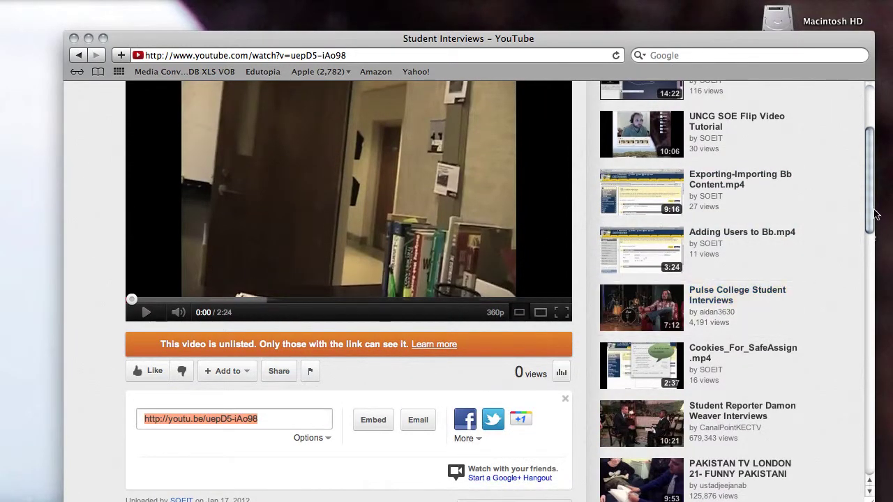
{"action": "scroll", "coordinate": [863, 271], "scroll_direction": "down", "scroll_amount": 6}
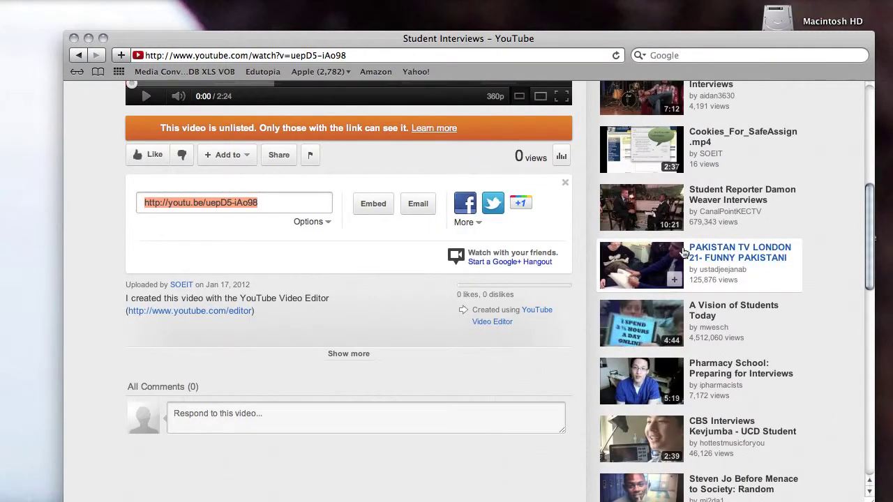
{"action": "left_click", "coordinate": [367, 202]}
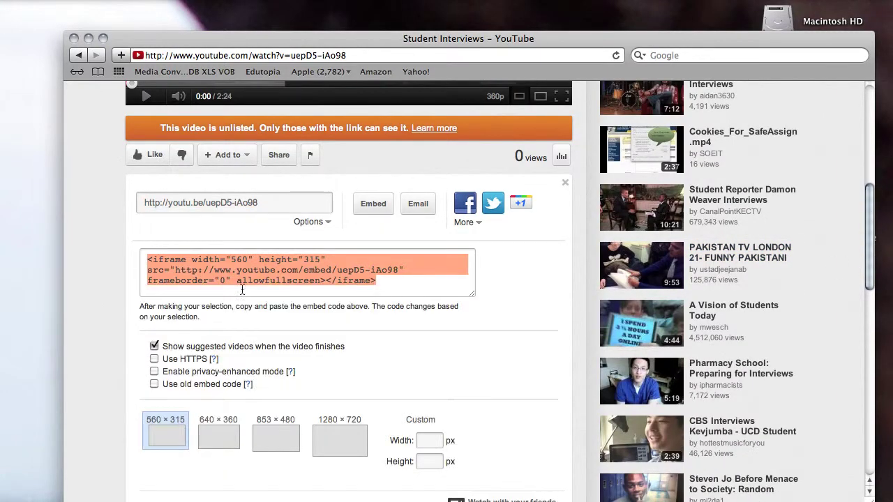
{"action": "right_click", "coordinate": [239, 269]}
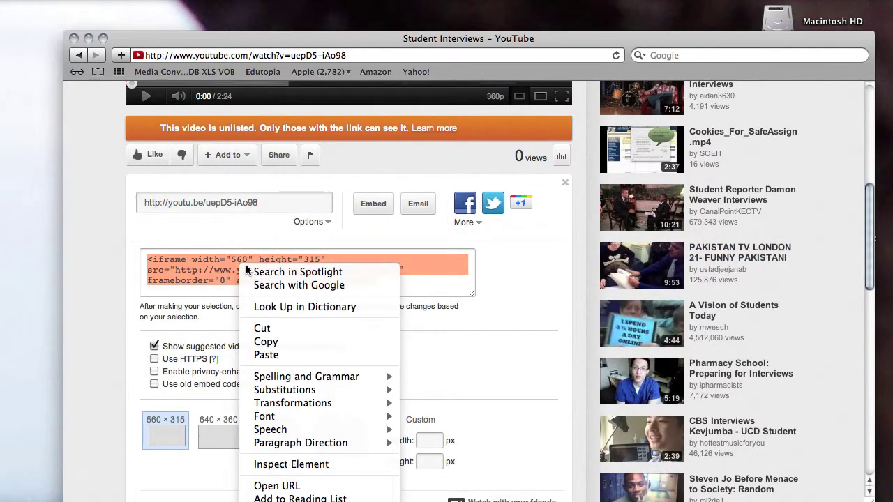
{"action": "left_click", "coordinate": [289, 343]}
Return to the Blackboard blog entry, paste the YouTube embed code into the message as HTML source, and post the entry.
{"action": "left_click", "coordinate": [88, 37]}
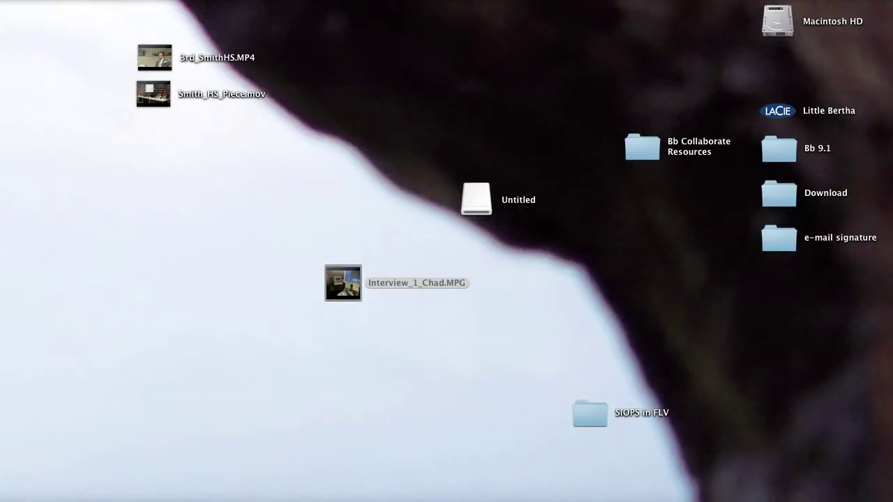
{"action": "left_click", "coordinate": [589, 497]}
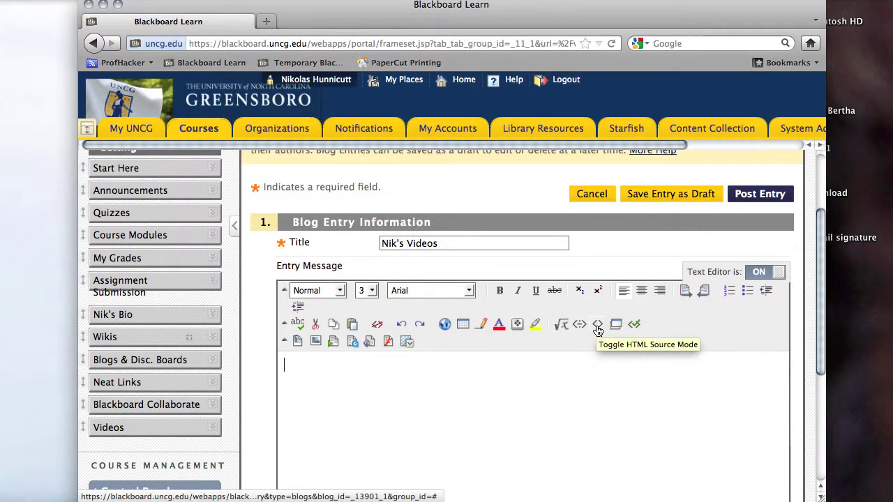
{"action": "left_click", "coordinate": [598, 328]}
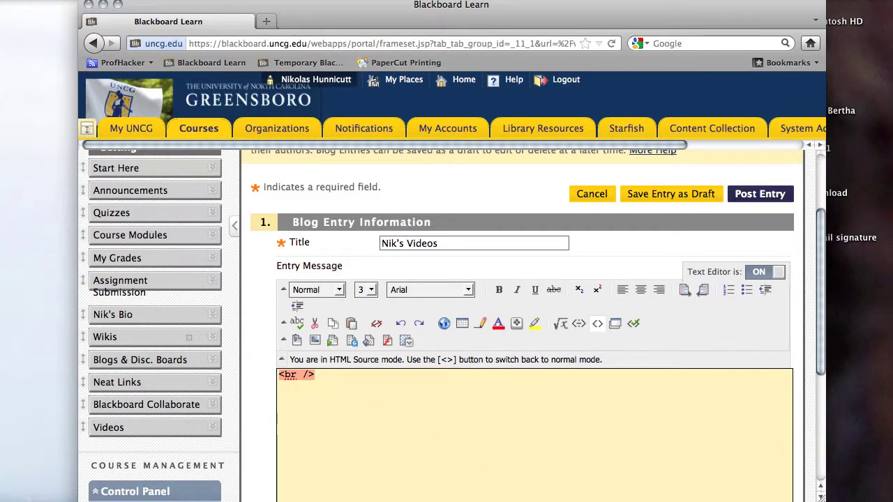
{"action": "key", "text": "super+v"}
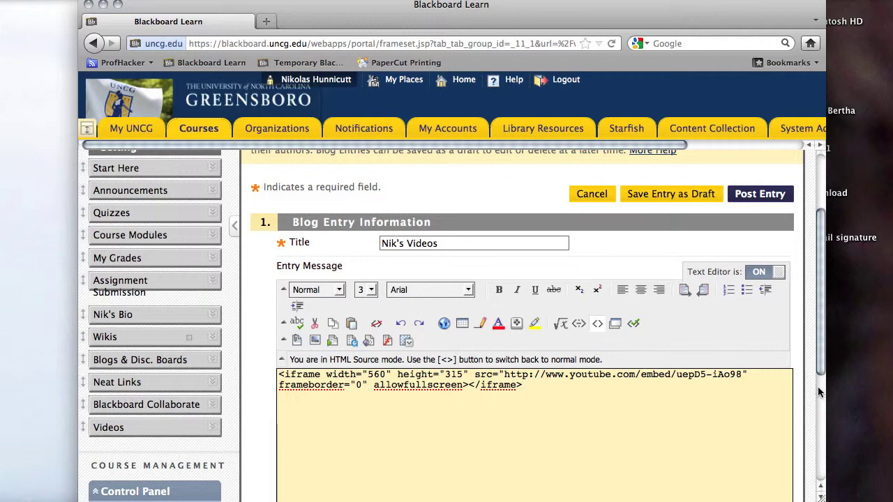
{"action": "scroll", "coordinate": [820, 393], "scroll_direction": "down", "scroll_amount": 5}
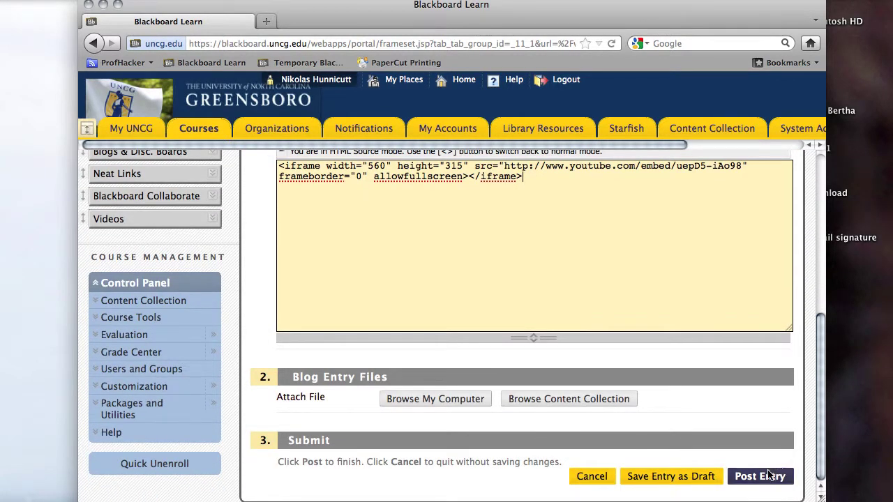
{"action": "left_click", "coordinate": [769, 474]}
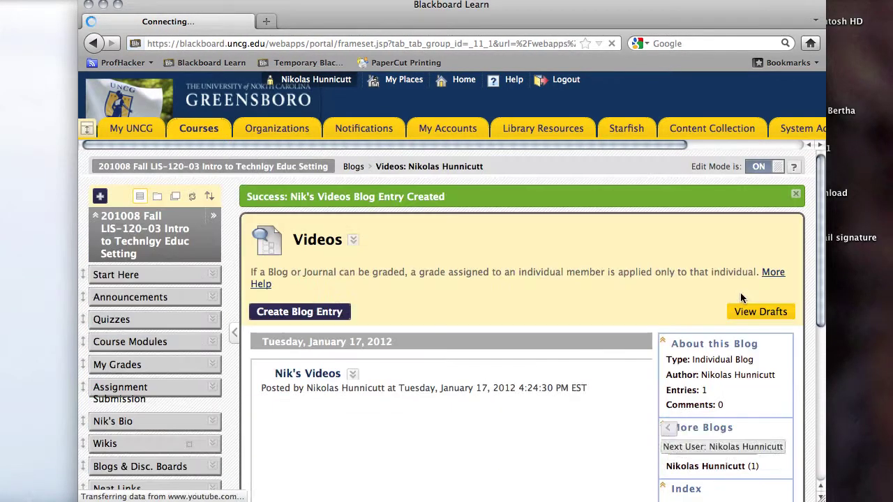
Play the embedded Student Interviews video in the posted blog entry, skip ahead to about 1:45, and pause it.
{"action": "scroll", "coordinate": [623, 333], "scroll_direction": "down", "scroll_amount": 5}
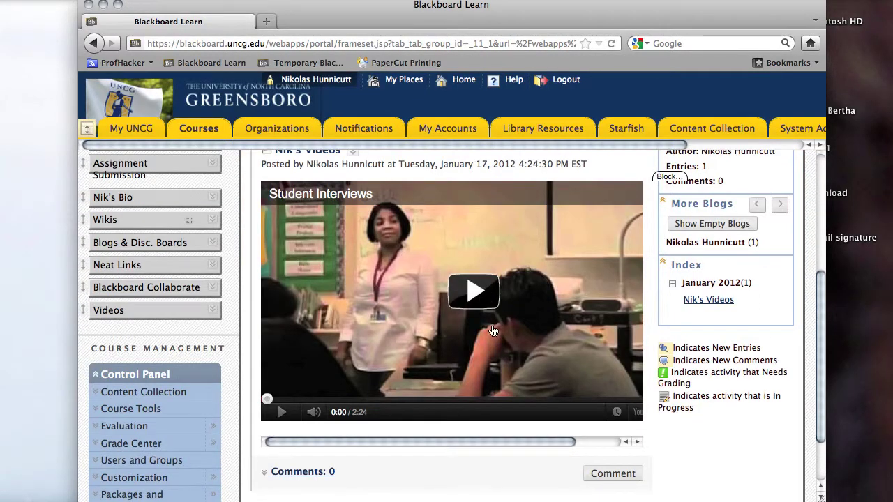
{"action": "left_click", "coordinate": [492, 331]}
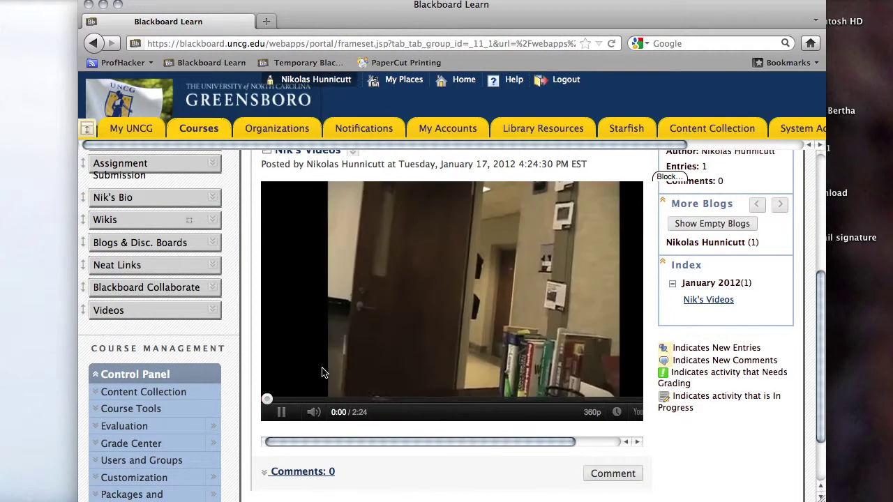
{"action": "left_click_drag", "start_coordinate": [270, 399], "coordinate": [357, 400]}
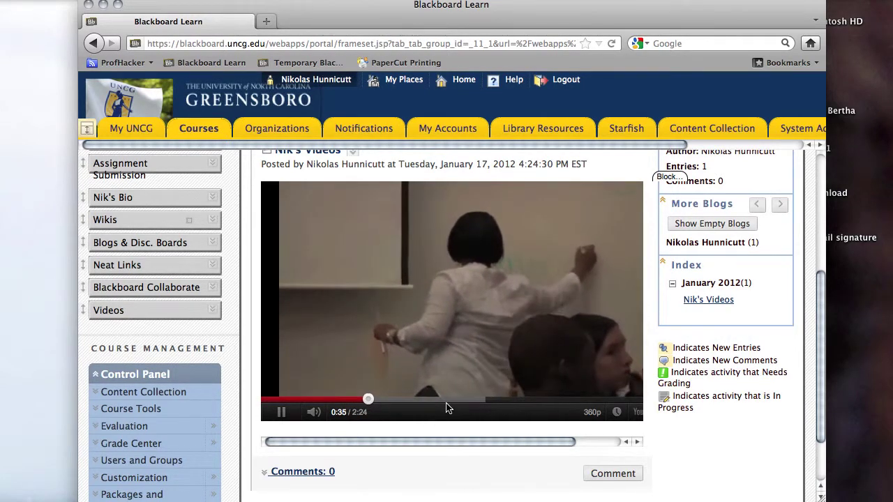
{"action": "left_click_drag", "start_coordinate": [449, 400], "coordinate": [481, 401]}
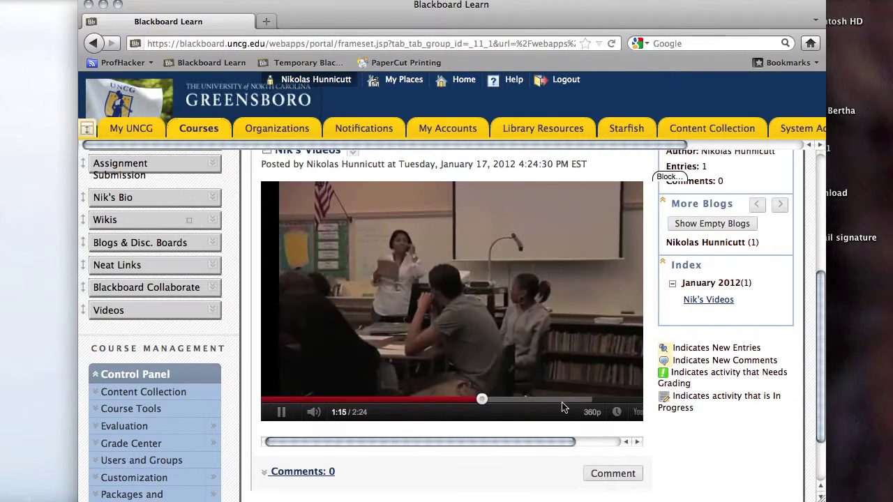
{"action": "left_click", "coordinate": [569, 400]}
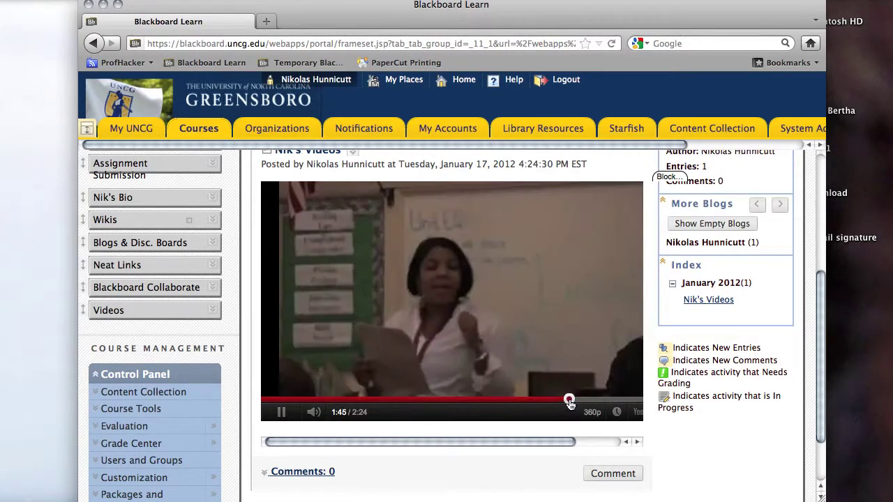
{"action": "left_click", "coordinate": [279, 413]}
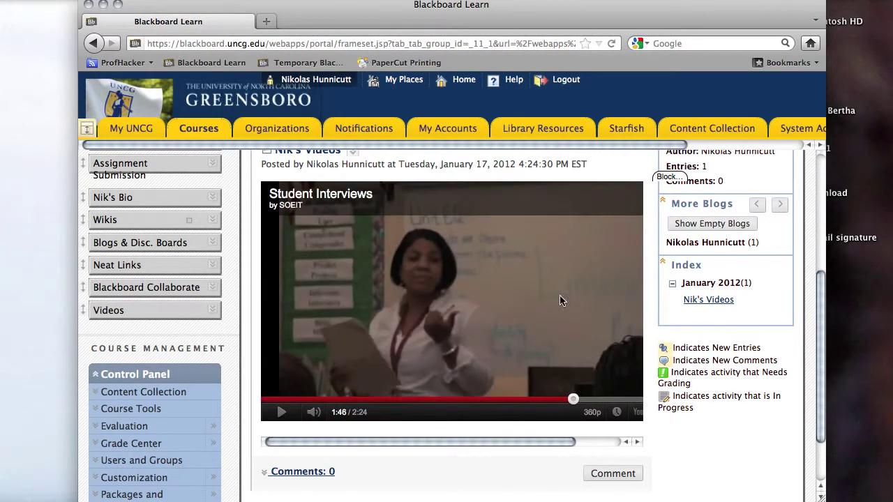